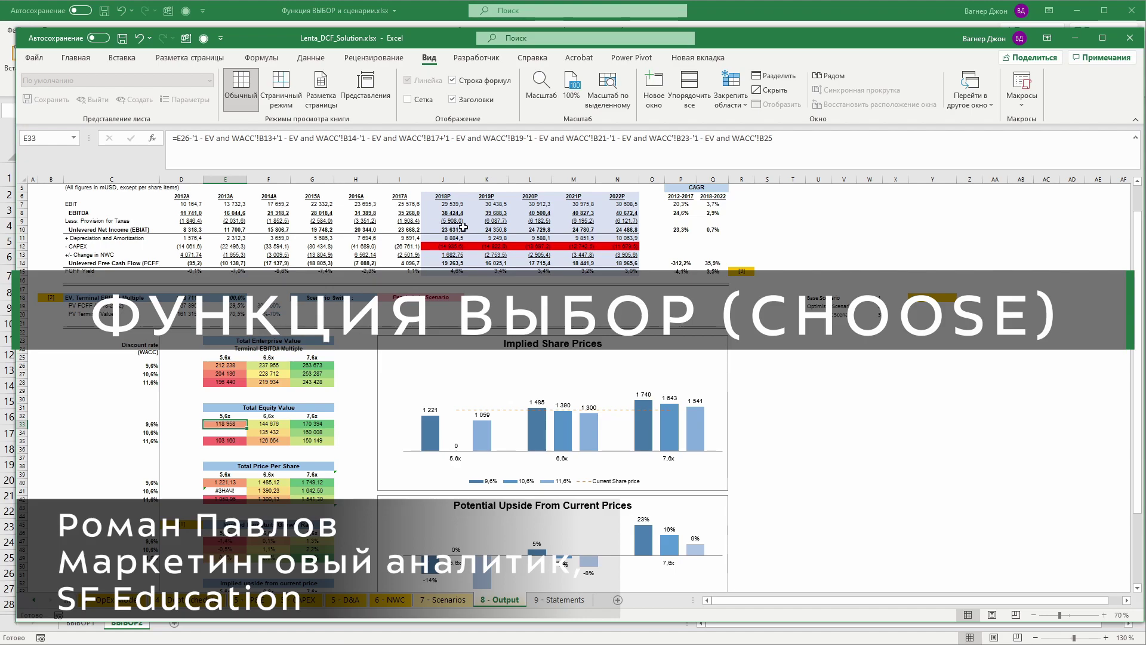
- Scroll the 8 - Output sheet and glance at the 6 - NWC and 5 - D&A sheets
{"action": "scroll", "coordinate": [464, 227], "scroll_direction": "up", "scroll_amount": 1, "text": "ctrl"}
{"action": "scroll", "coordinate": [455, 251], "scroll_direction": "up", "scroll_amount": 1, "text": "ctrl"}
{"action": "scroll", "coordinate": [442, 268], "scroll_direction": "up", "scroll_amount": 1, "text": "ctrl"}
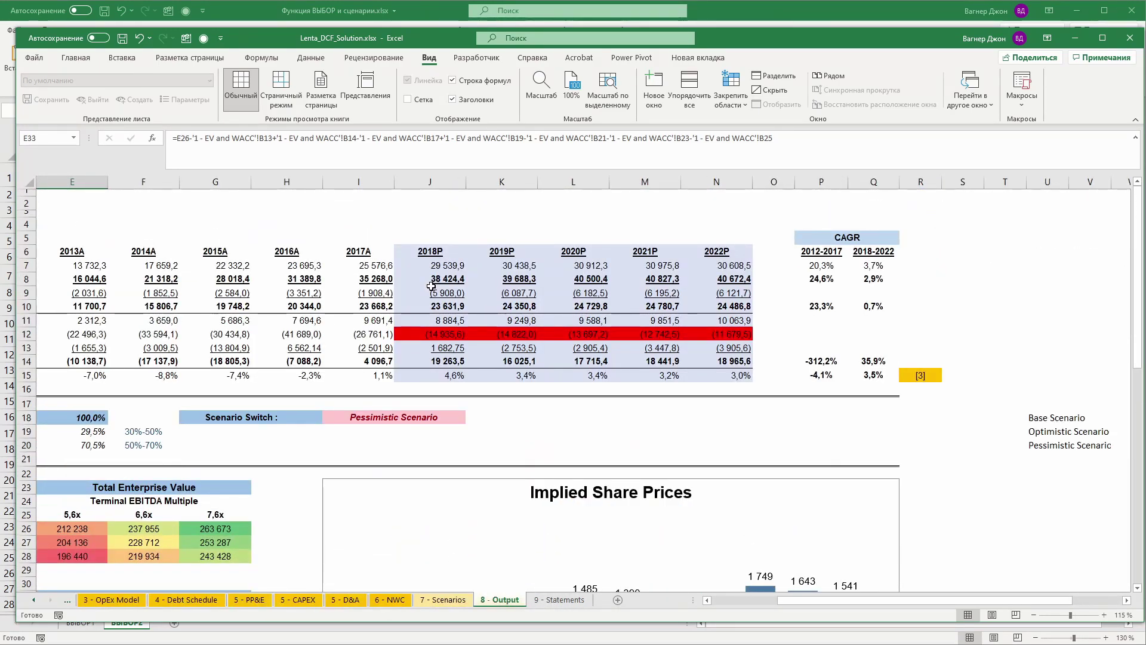
{"action": "scroll", "coordinate": [431, 286], "scroll_direction": "down", "scroll_amount": 1, "text": "ctrl"}
{"action": "scroll", "coordinate": [418, 358], "scroll_direction": "down", "scroll_amount": 1, "text": "ctrl"}
{"action": "scroll", "coordinate": [394, 478], "scroll_direction": "down", "scroll_amount": 2, "text": "ctrl"}
{"action": "scroll", "coordinate": [369, 580], "scroll_direction": "down", "scroll_amount": 1, "text": "ctrl"}
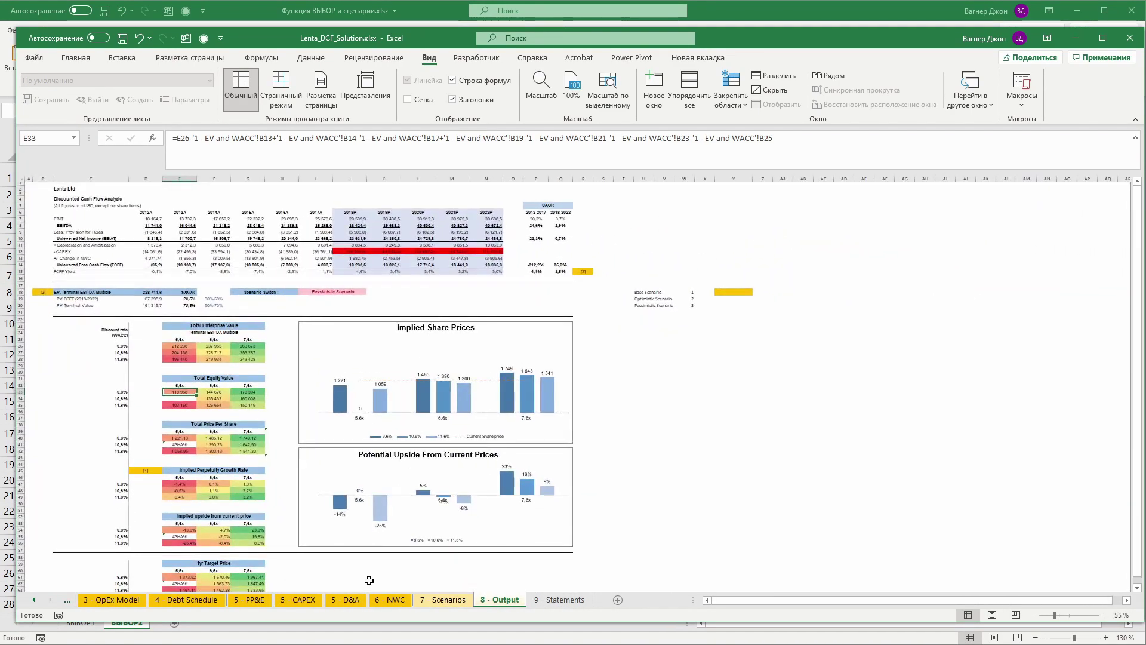
{"action": "left_click", "coordinate": [392, 599]}
{"action": "left_click", "coordinate": [345, 600]}
{"action": "left_click", "coordinate": [500, 600]}
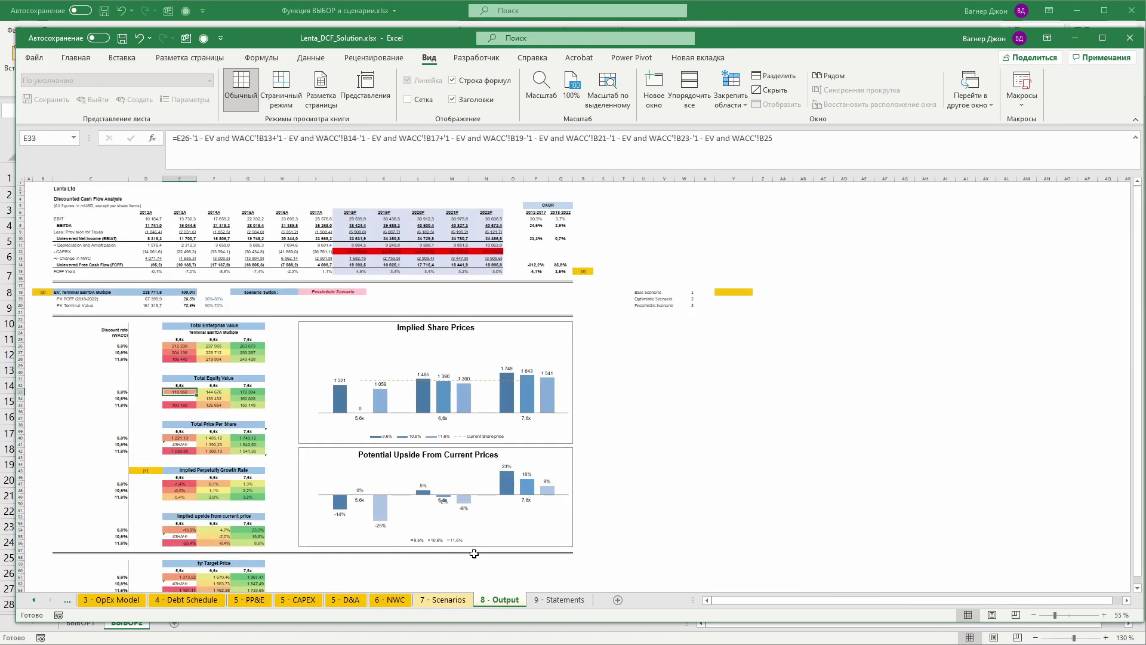
{"action": "scroll", "coordinate": [384, 328], "scroll_direction": "up", "scroll_amount": 1, "text": "ctrl"}
{"action": "scroll", "coordinate": [384, 328], "scroll_direction": "up", "scroll_amount": 1, "text": "ctrl"}
{"action": "scroll", "coordinate": [394, 298], "scroll_direction": "up", "scroll_amount": 1, "text": "ctrl"}
- Switch the model's scenario selector in I18 to Base Scenario
{"action": "left_click", "coordinate": [421, 241]}
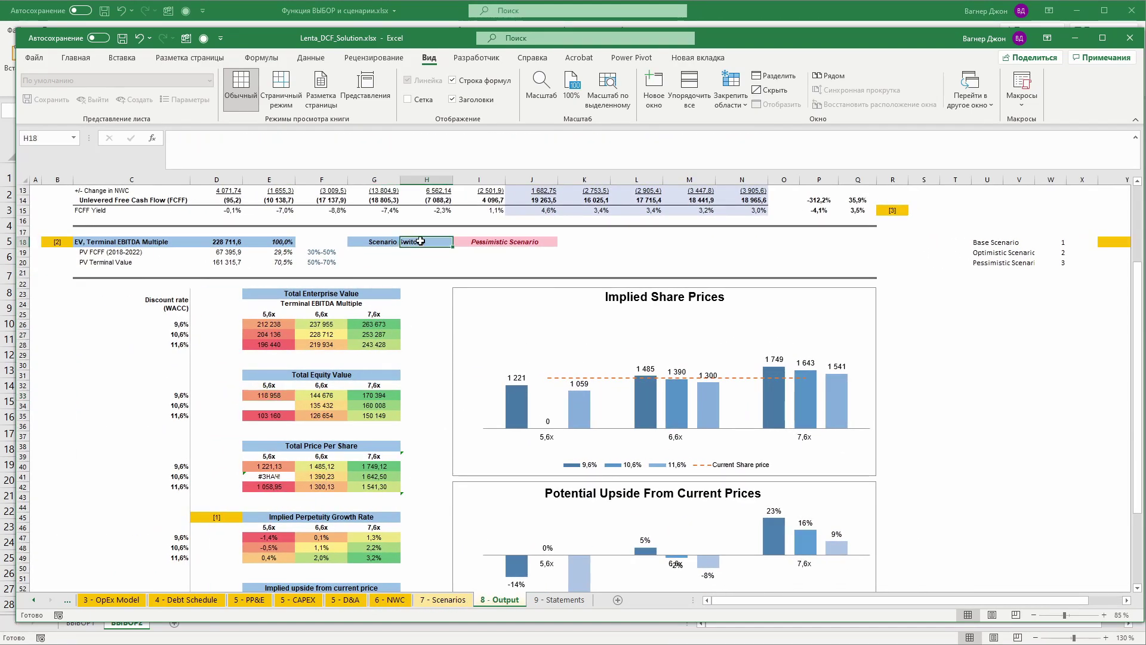
{"action": "left_click", "coordinate": [385, 241]}
{"action": "scroll", "coordinate": [418, 248], "scroll_direction": "up", "scroll_amount": 1, "text": "ctrl"}
{"action": "scroll", "coordinate": [442, 250], "scroll_direction": "up", "scroll_amount": 1, "text": "ctrl"}
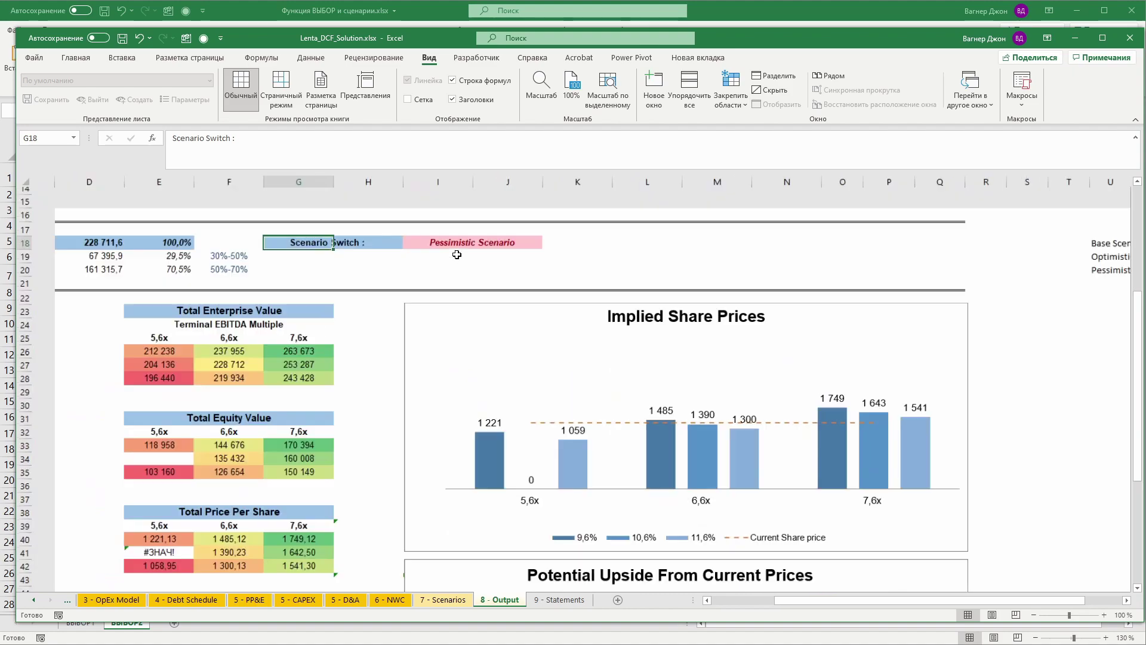
{"action": "left_click", "coordinate": [418, 218]}
{"action": "left_click", "coordinate": [471, 219]}
{"action": "left_click", "coordinate": [373, 227]}
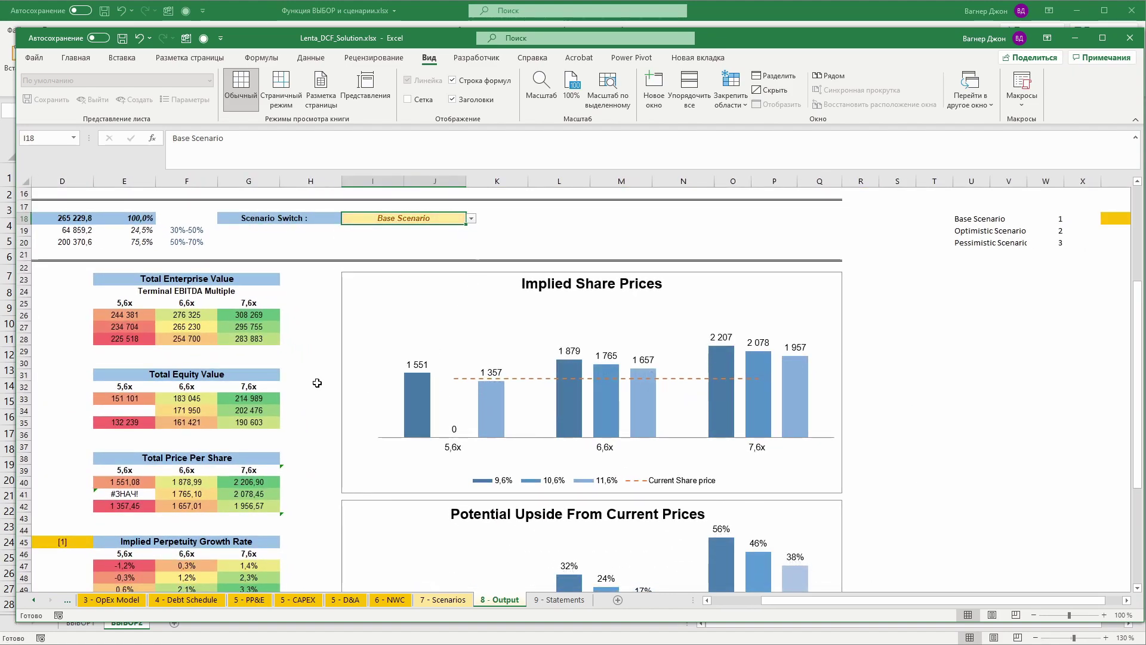
- Try the Optimistic and then the Pessimistic Scenario, scrolling to see the effect
{"action": "left_click", "coordinate": [471, 218]}
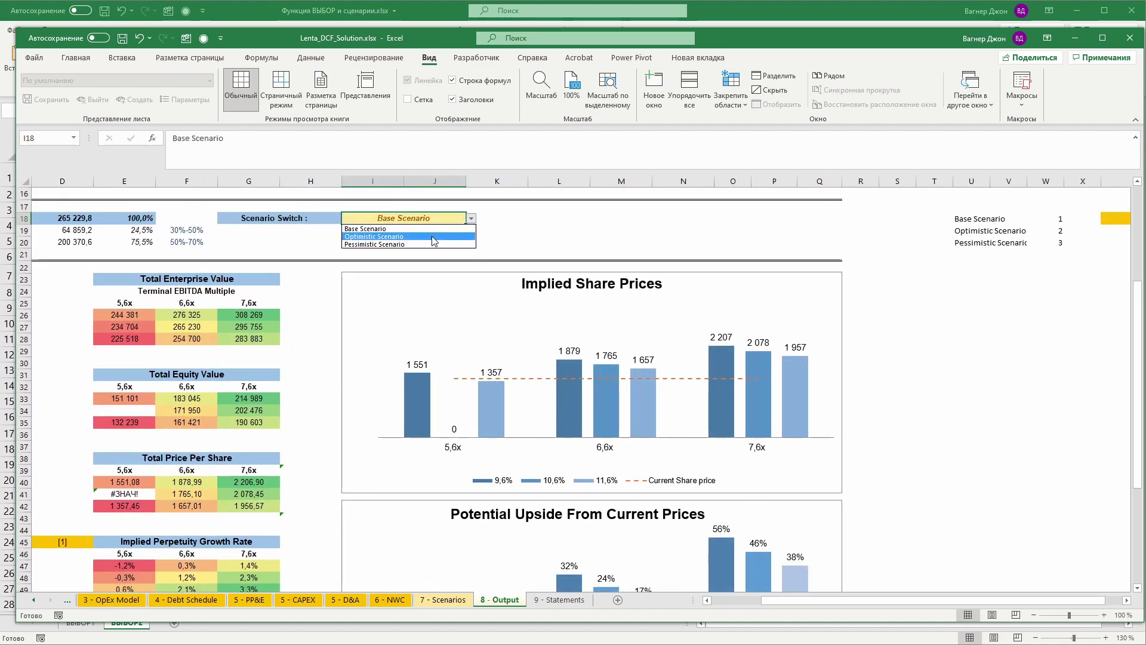
{"action": "left_click", "coordinate": [434, 237]}
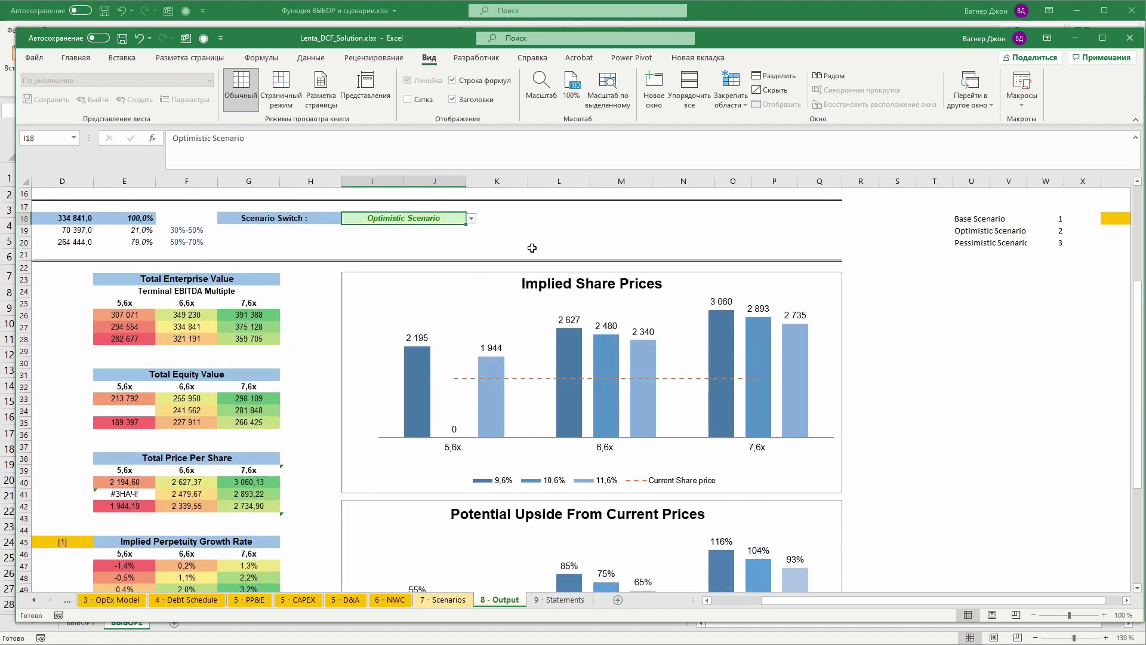
{"action": "left_click", "coordinate": [471, 219]}
{"action": "left_click", "coordinate": [382, 247]}
{"action": "scroll", "coordinate": [256, 336], "scroll_direction": "down", "scroll_amount": 1, "text": "ctrl"}
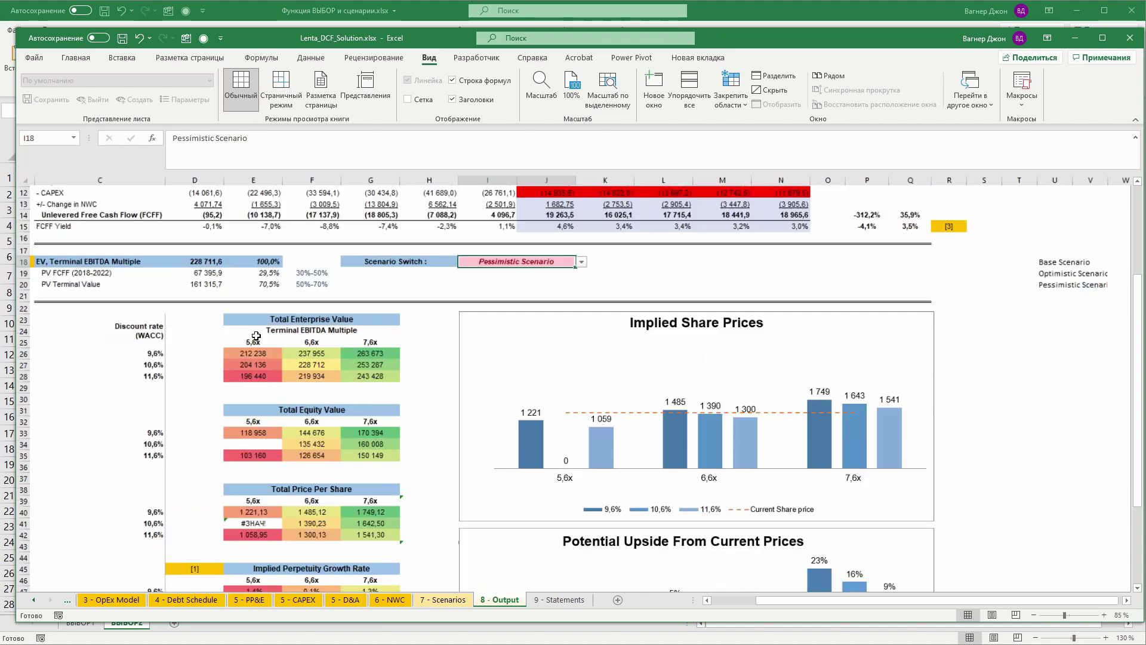
{"action": "scroll", "coordinate": [256, 336], "scroll_direction": "down", "scroll_amount": 1, "text": "ctrl"}
{"action": "scroll", "coordinate": [245, 343], "scroll_direction": "down", "scroll_amount": 8}
{"action": "scroll", "coordinate": [233, 352], "scroll_direction": "up", "scroll_amount": 4}
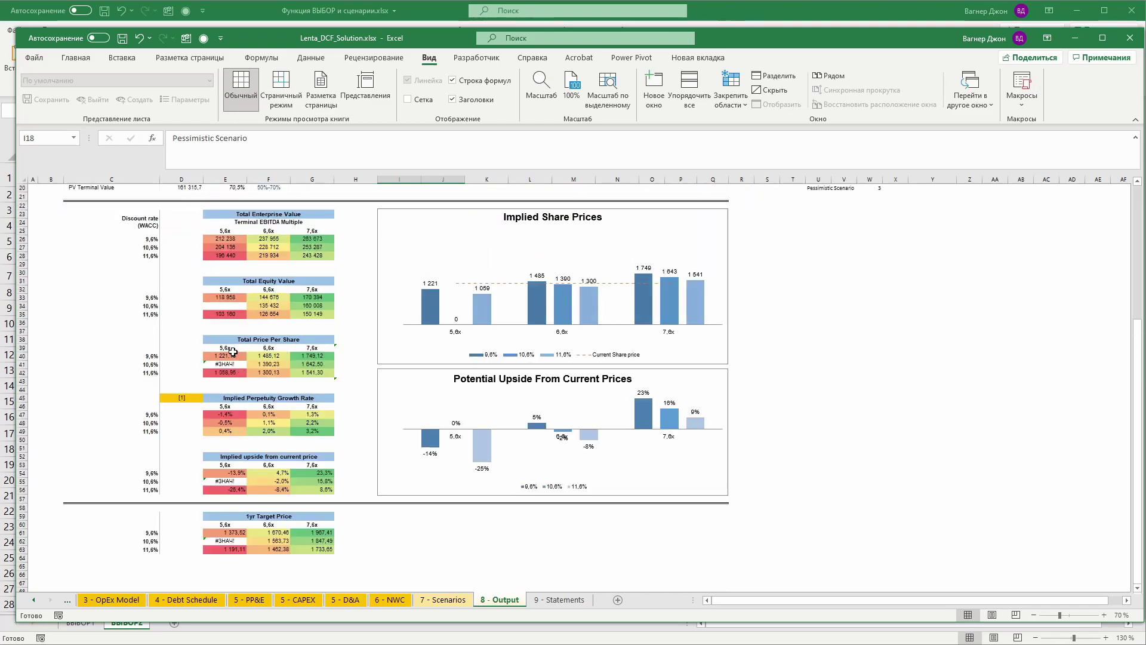
{"action": "scroll", "coordinate": [233, 352], "scroll_direction": "up", "scroll_amount": 5}
{"action": "scroll", "coordinate": [455, 275], "scroll_direction": "up", "scroll_amount": 1, "text": "ctrl"}
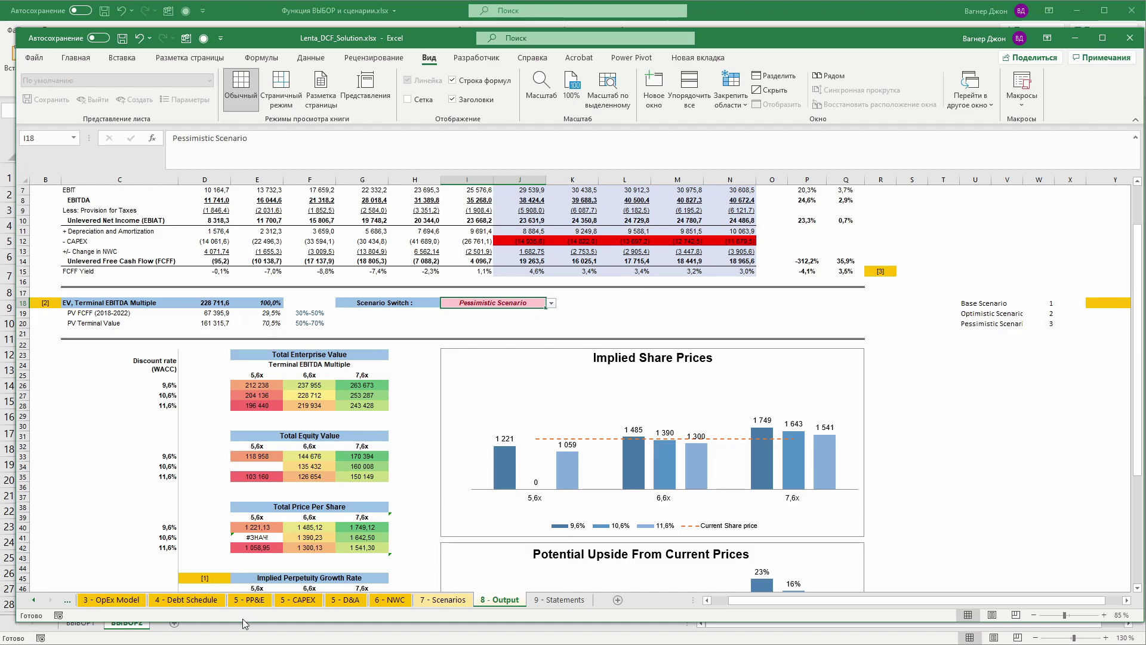
- Flip through the 5 - PP&E, 5 - CAPEX and 6 - NWC sheets and back to 8 - Output
{"action": "left_click", "coordinate": [249, 600]}
{"action": "left_click", "coordinate": [298, 600]}
{"action": "left_click", "coordinate": [378, 600]}
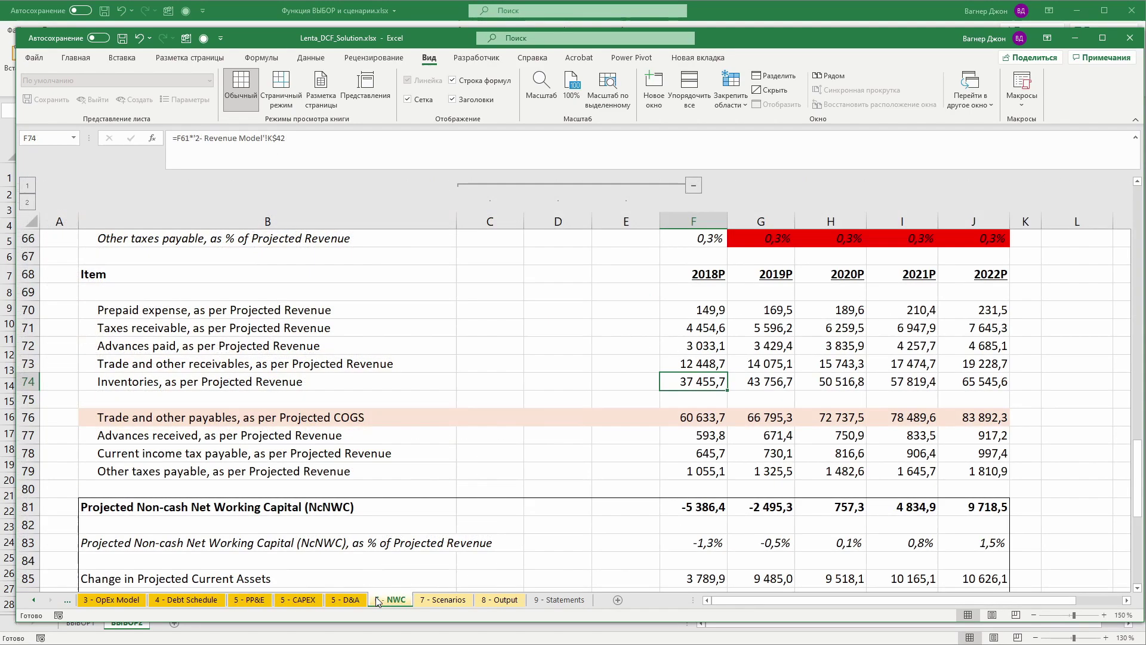
{"action": "left_click", "coordinate": [486, 600]}
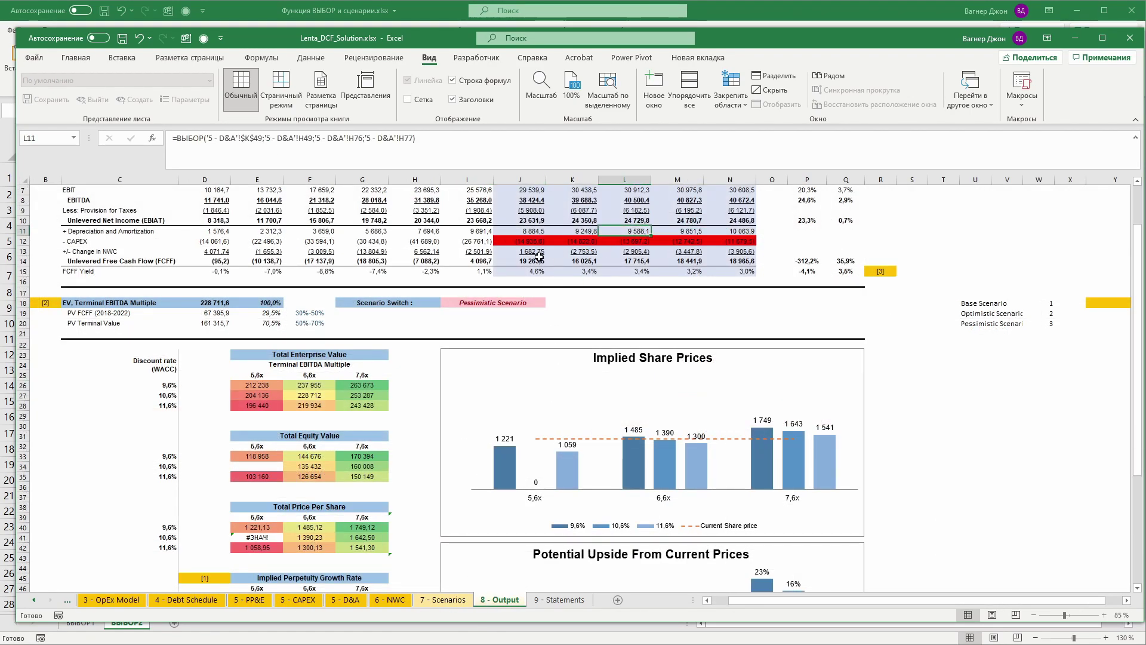
- Inspect the ВЫБОР formulas in J12 (CAPEX) and J11 (D&A) without changing them
{"action": "left_click", "coordinate": [525, 242]}
{"action": "scroll", "coordinate": [484, 242], "scroll_direction": "up", "scroll_amount": 3, "text": "ctrl"}
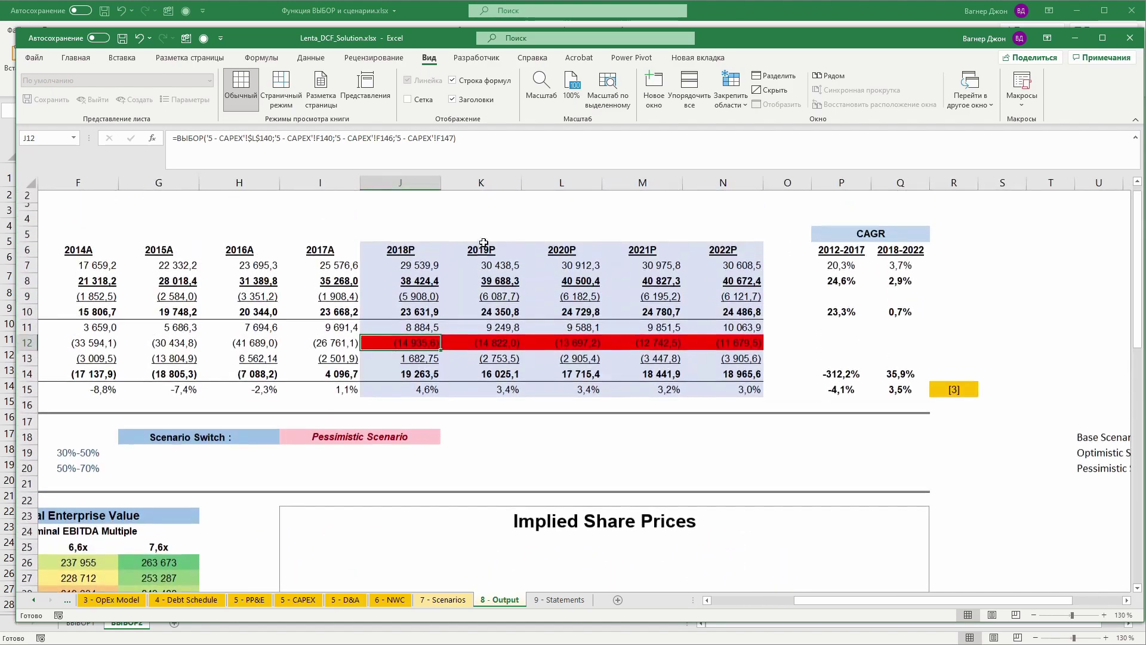
{"action": "double_click", "coordinate": [408, 353]}
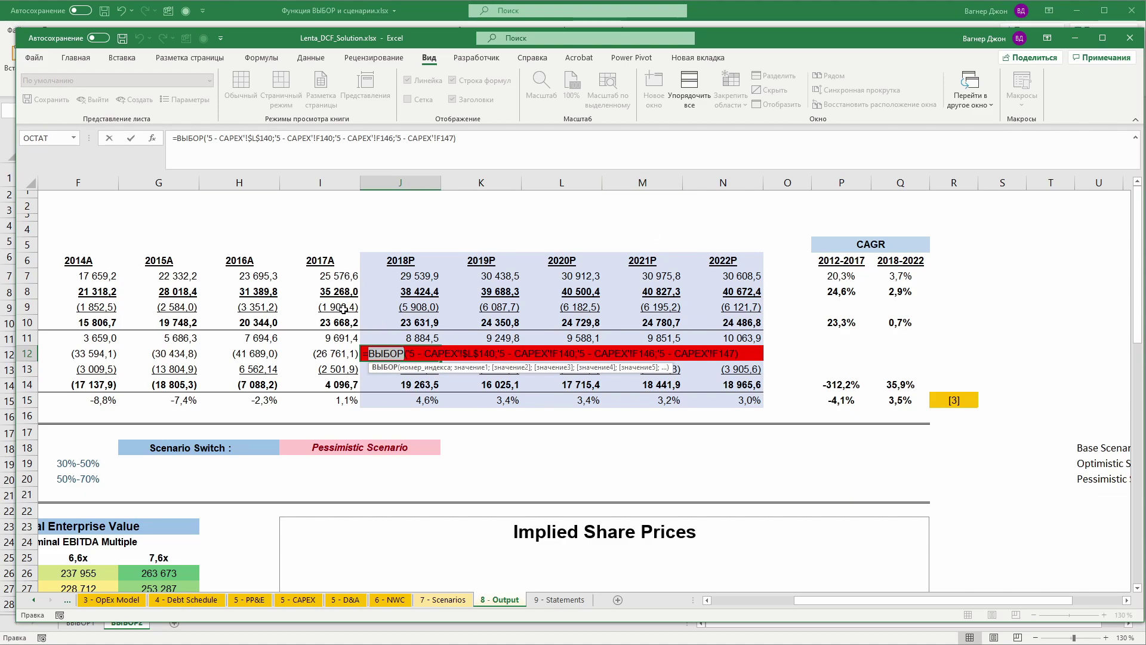
{"action": "key", "text": "Escape"}
{"action": "double_click", "coordinate": [414, 337]}
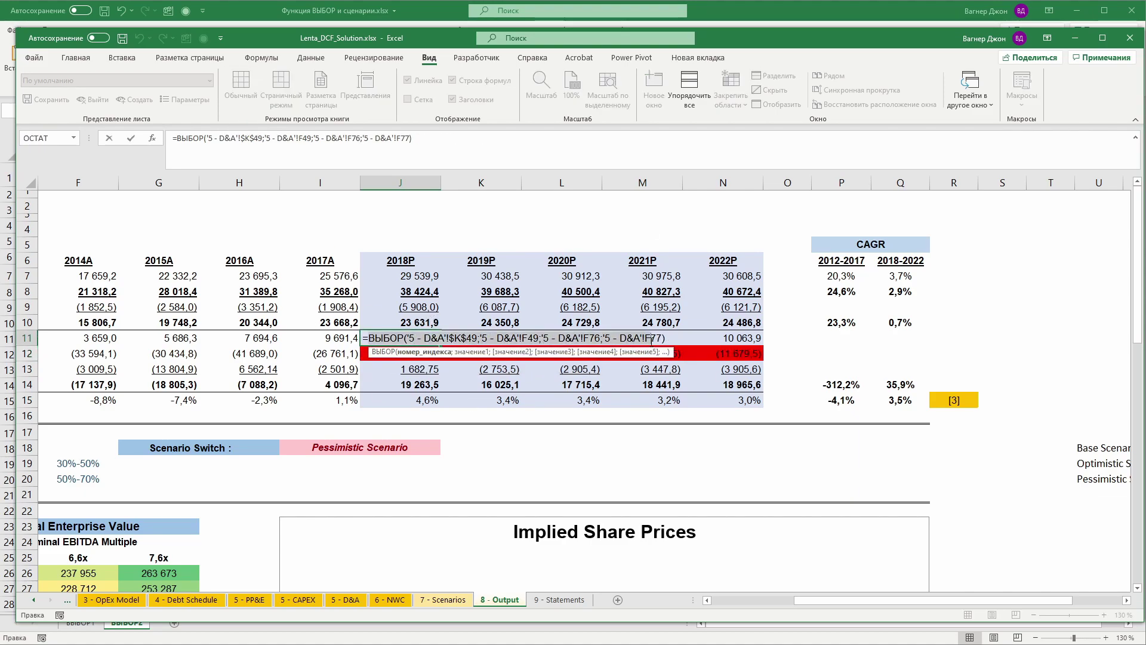
{"action": "left_click", "coordinate": [651, 338]}
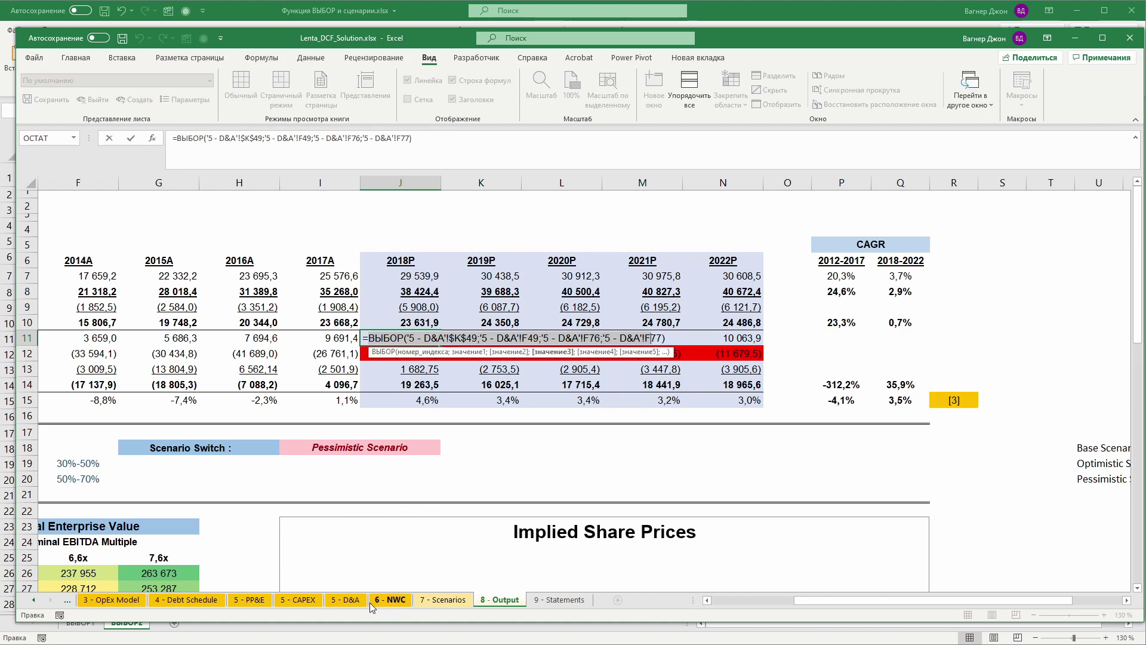
{"action": "key", "text": "Escape"}
- Check the total CAPEX and optimistic-case CapEx formulas on 5 - CAPEX, then return to 8 - Output
{"action": "left_click", "coordinate": [298, 599]}
{"action": "scroll", "coordinate": [232, 452], "scroll_direction": "down", "scroll_amount": 17}
{"action": "scroll", "coordinate": [233, 451], "scroll_direction": "down", "scroll_amount": 17}
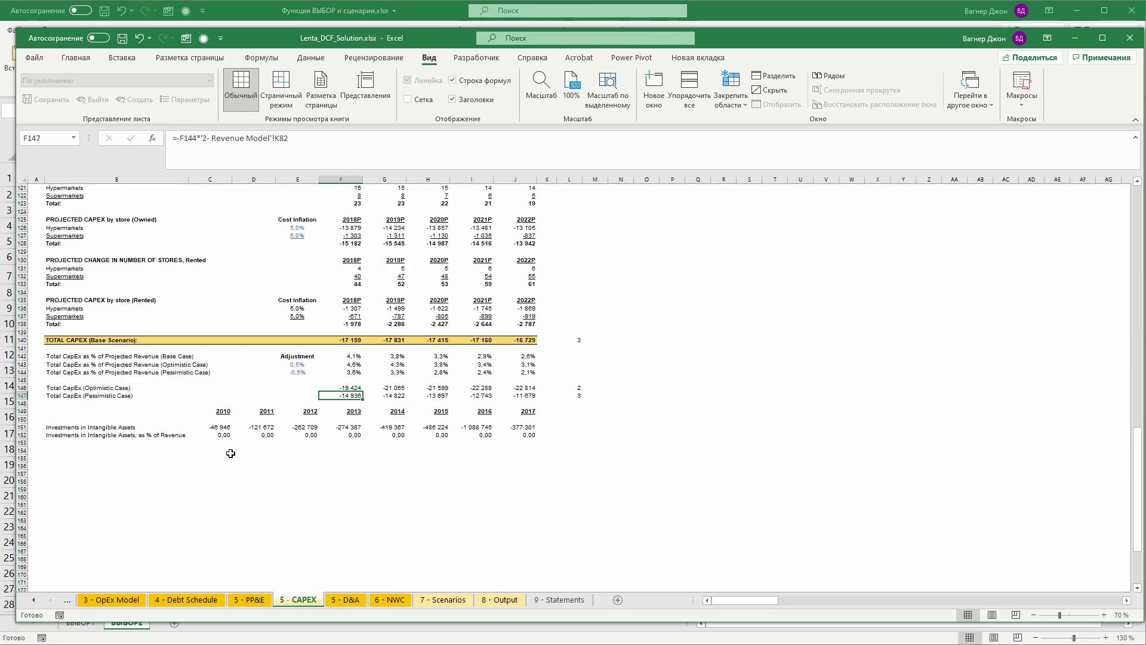
{"action": "scroll", "coordinate": [233, 450], "scroll_direction": "up", "scroll_amount": 1}
{"action": "left_click", "coordinate": [368, 434]}
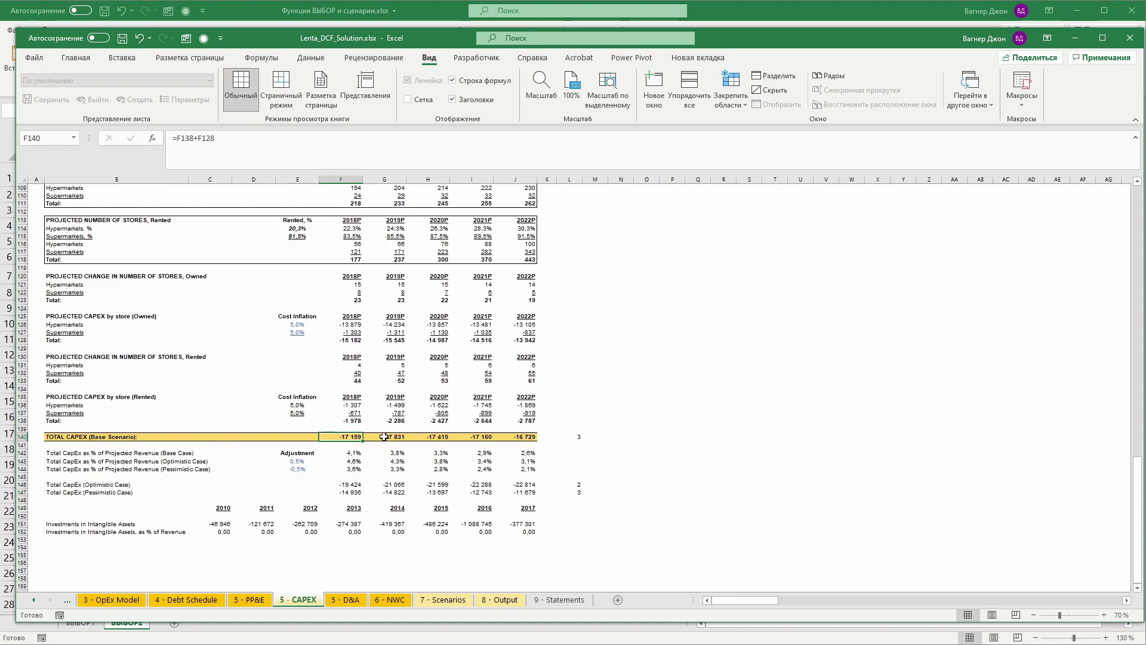
{"action": "left_click", "coordinate": [354, 492]}
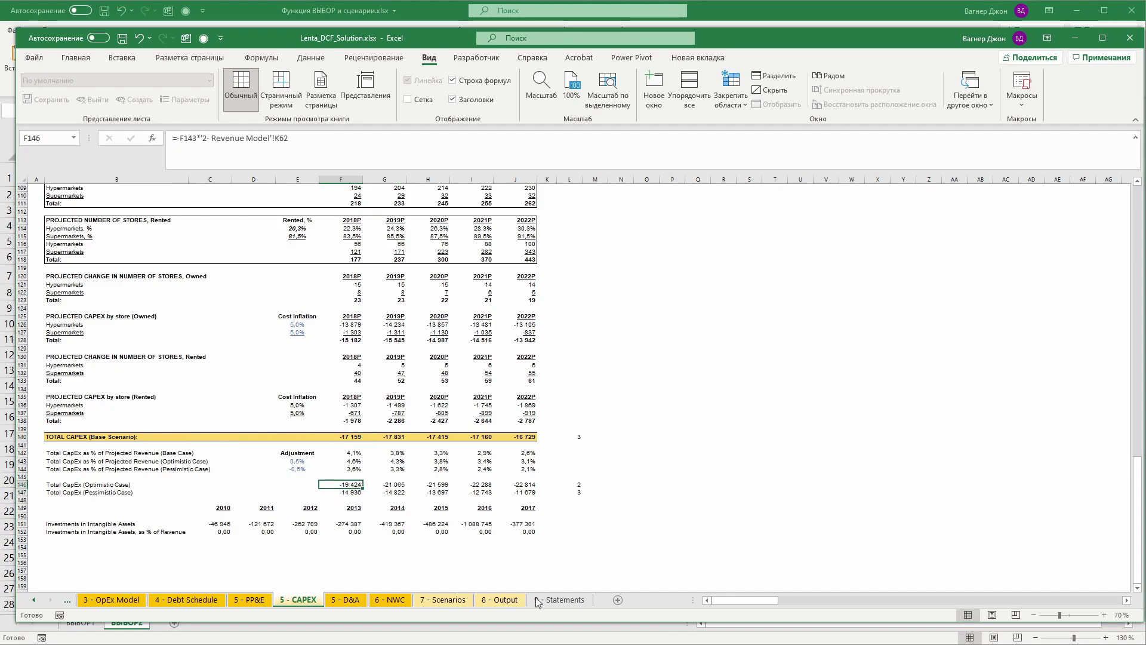
{"action": "left_click", "coordinate": [497, 600]}
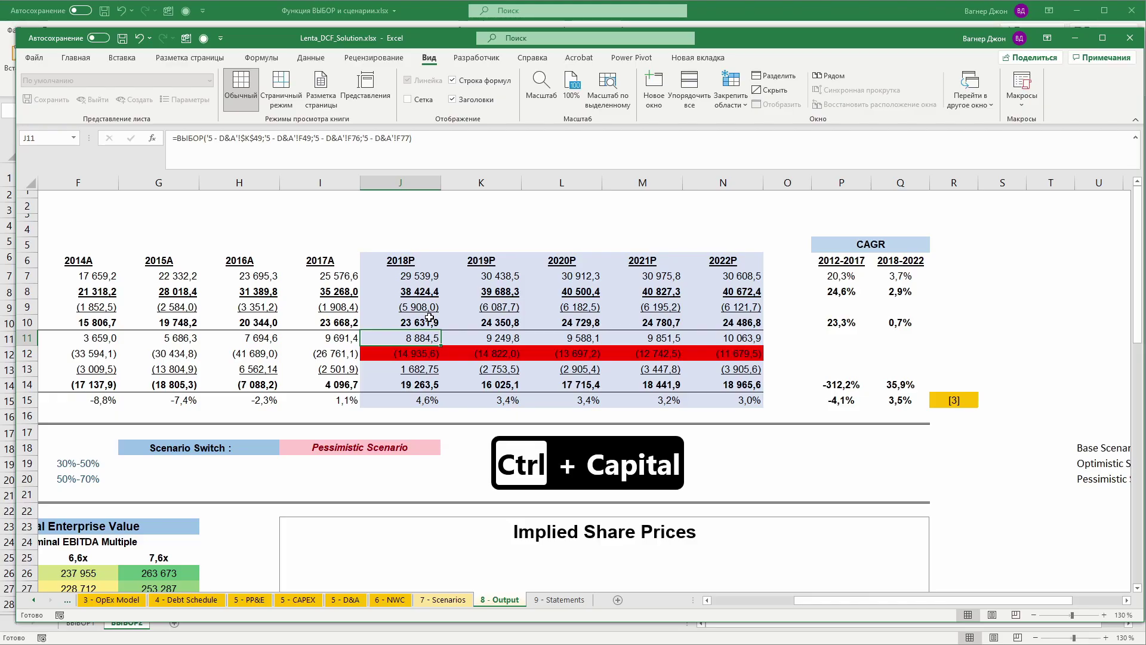
- Switch to the ВЫБОР workbook's ВЫБОР1 sheet and review the values and index numbers
{"action": "key", "text": "ctrl+Tab"}
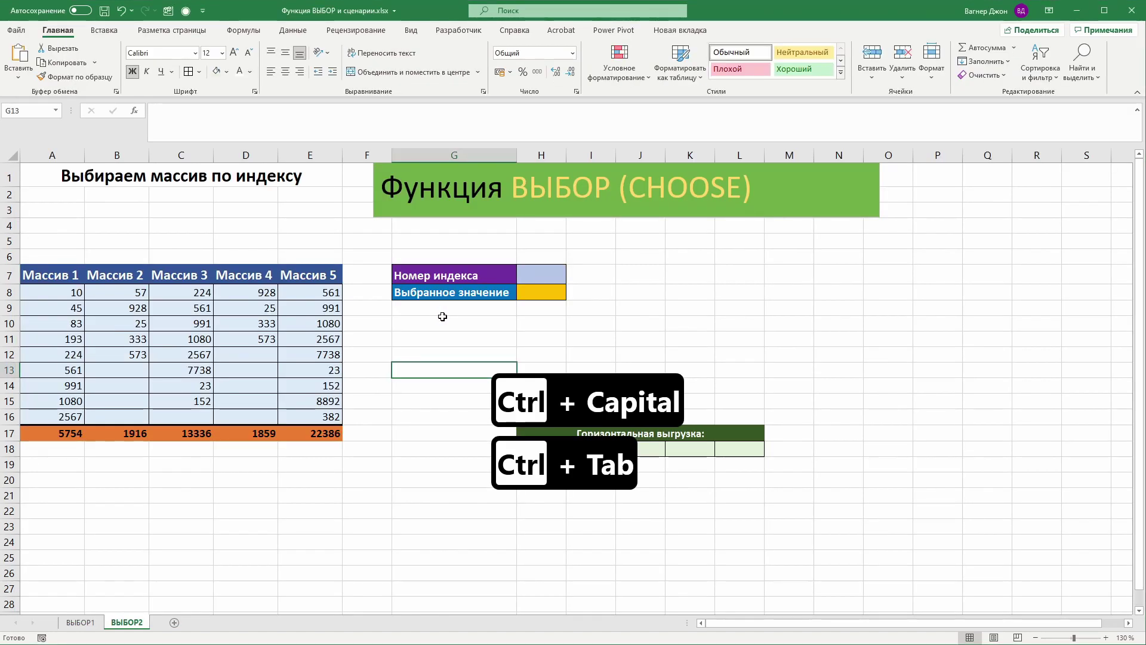
{"action": "left_click", "coordinate": [362, 432]}
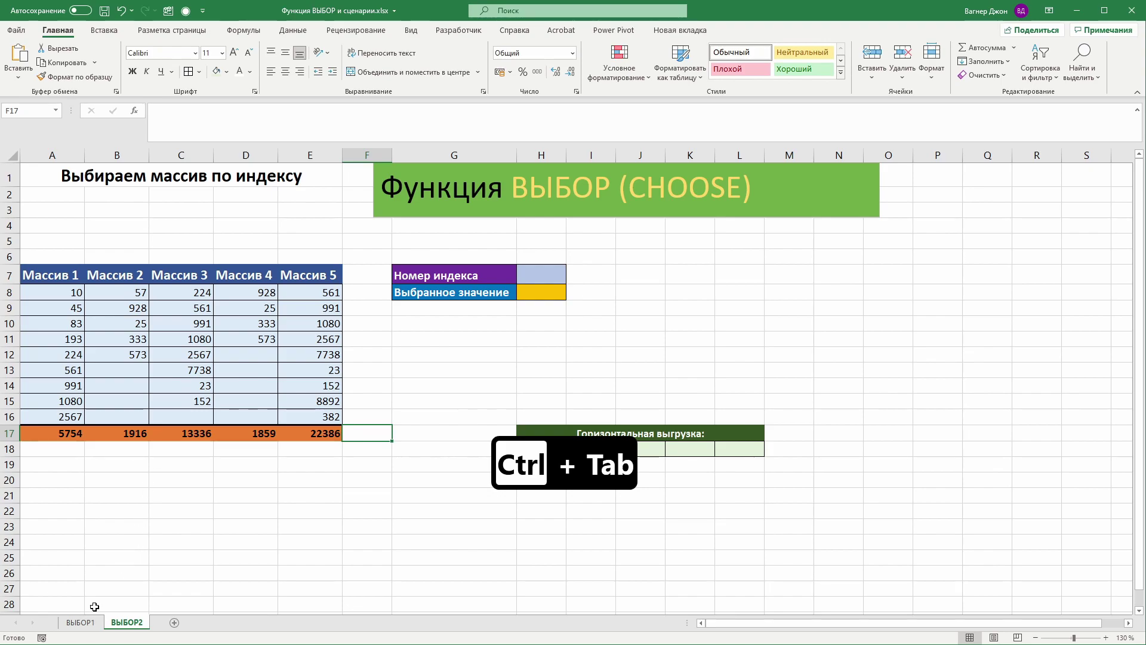
{"action": "left_click", "coordinate": [80, 622]}
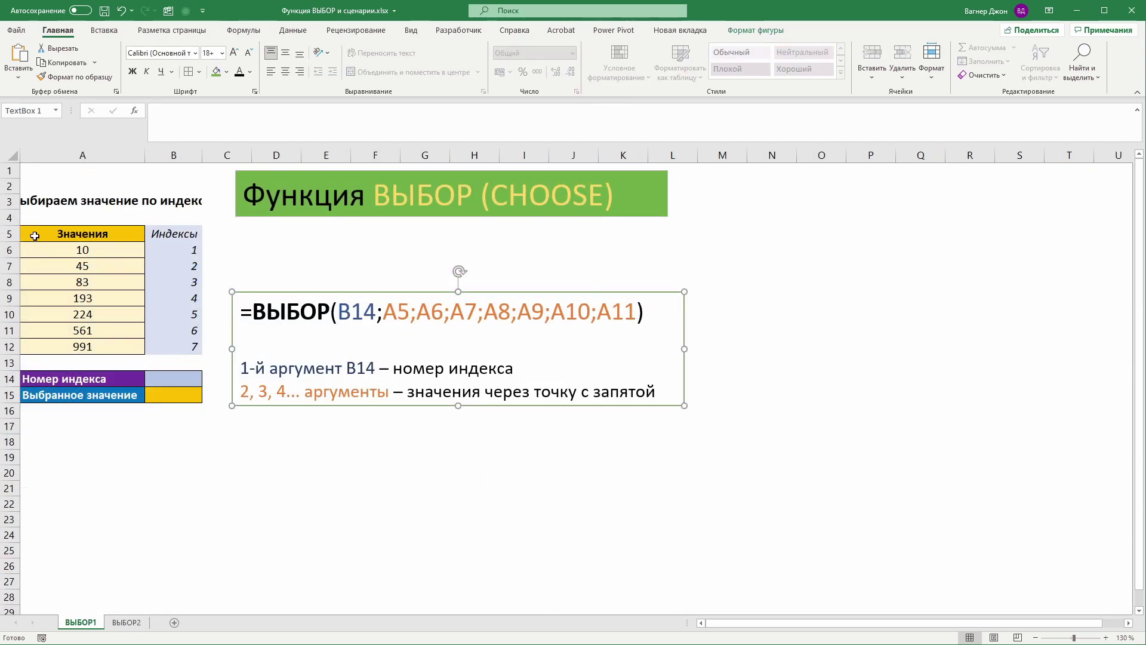
{"action": "left_click", "coordinate": [72, 200]}
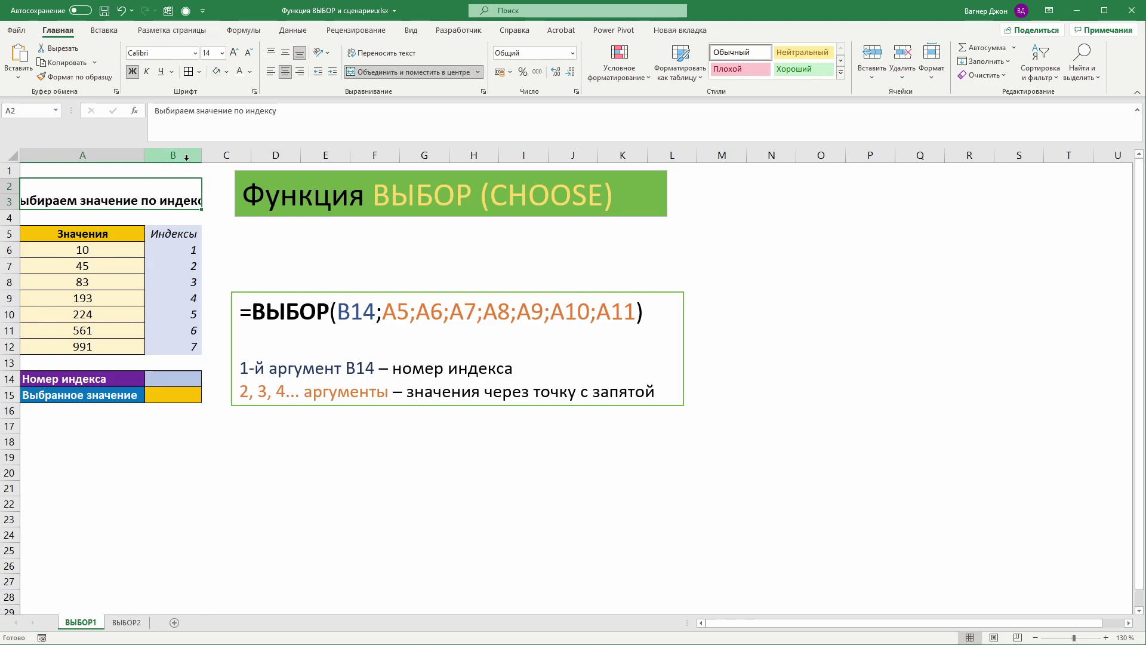
{"action": "left_click", "coordinate": [140, 299]}
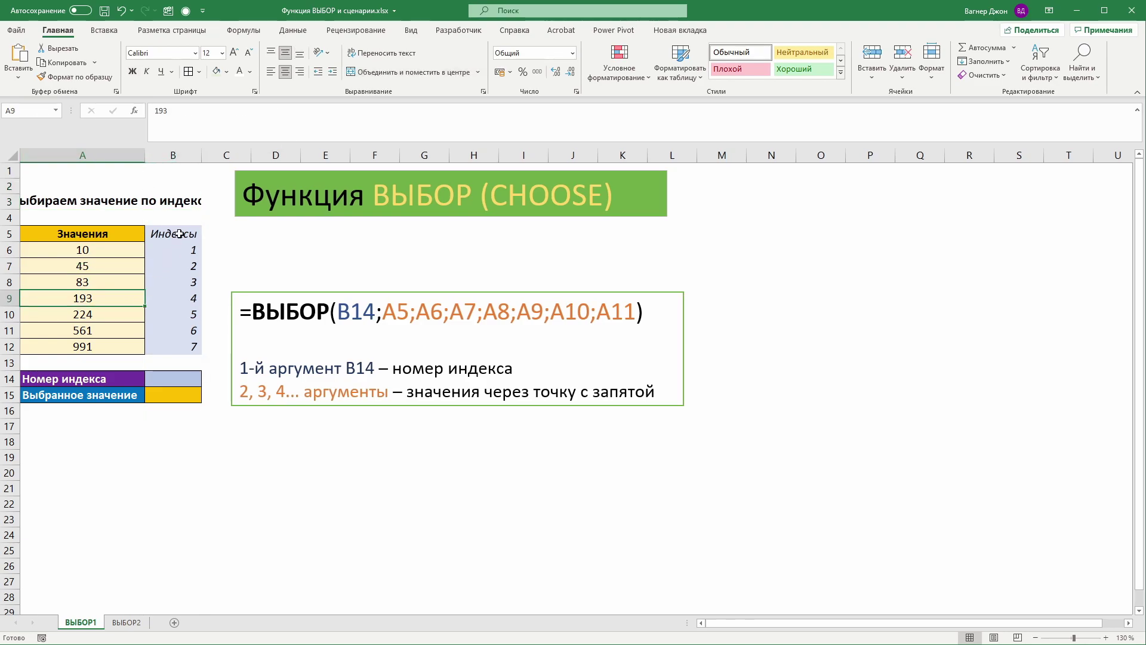
{"action": "left_click_drag", "start_coordinate": [179, 234], "coordinate": [179, 347]}
{"action": "left_click", "coordinate": [179, 314]}
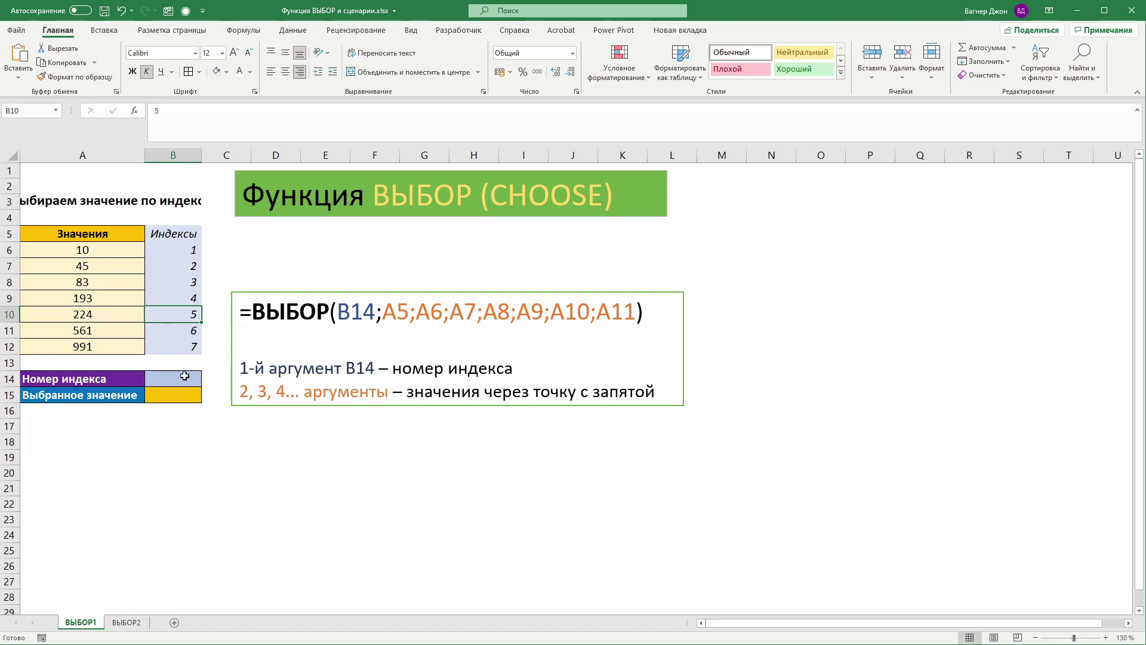
- Pick 3 and then 7 from B14's index dropdown, leaving B14 at 7
{"action": "left_click", "coordinate": [184, 376]}
{"action": "left_click", "coordinate": [208, 382]}
{"action": "left_click", "coordinate": [208, 382]}
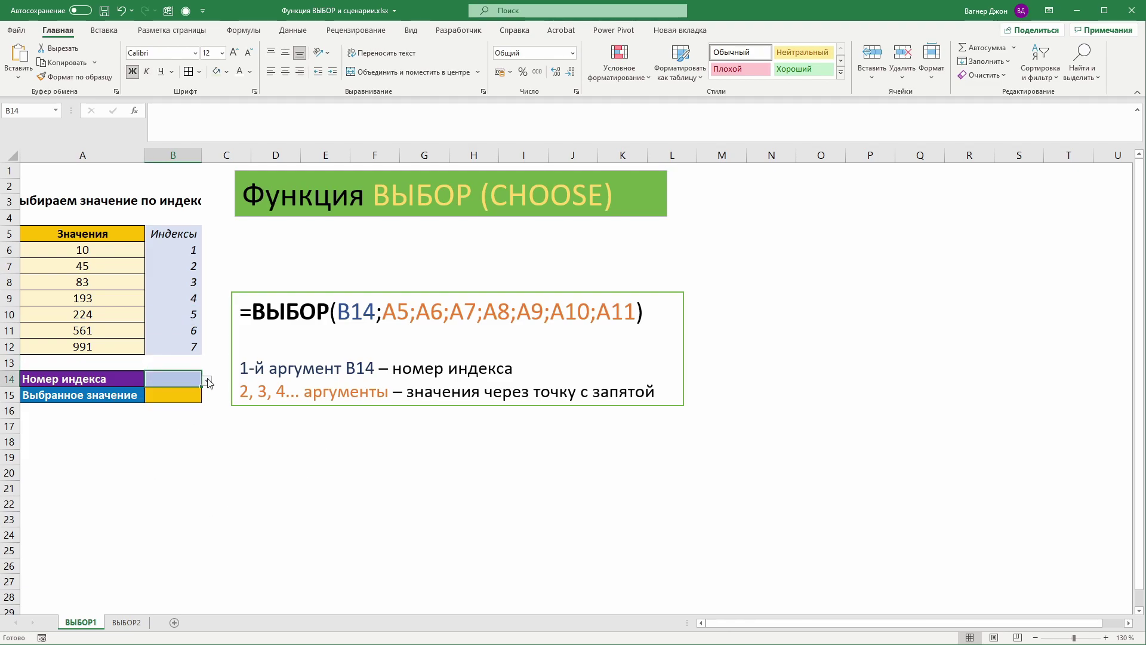
{"action": "left_click", "coordinate": [207, 380]}
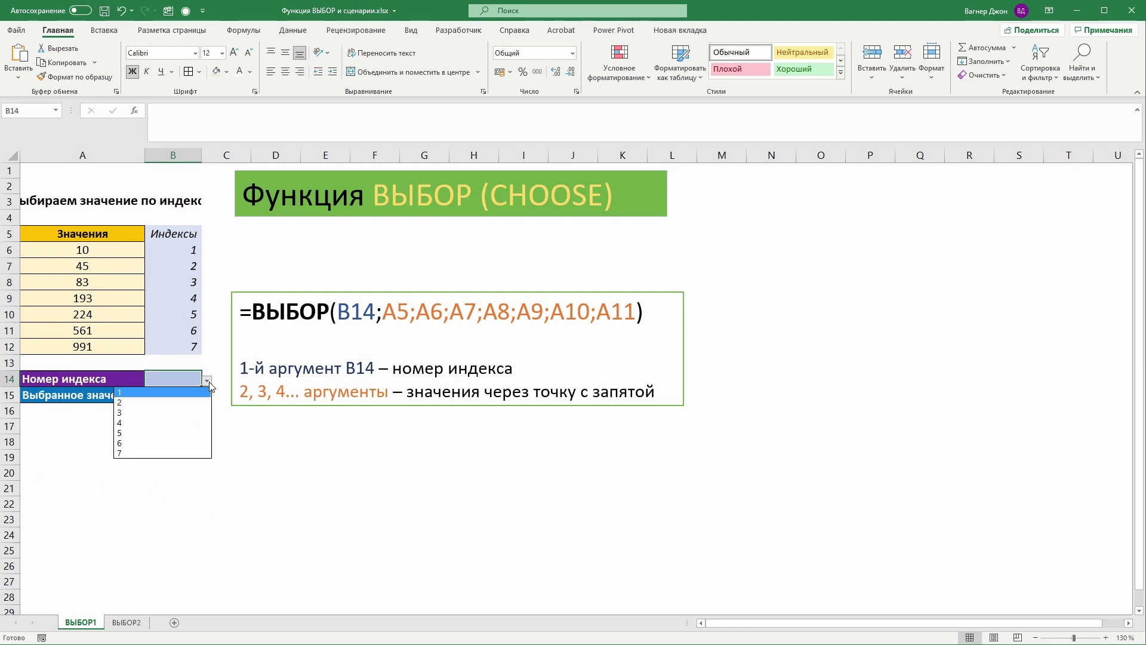
{"action": "left_click", "coordinate": [191, 416]}
{"action": "left_click", "coordinate": [207, 380]}
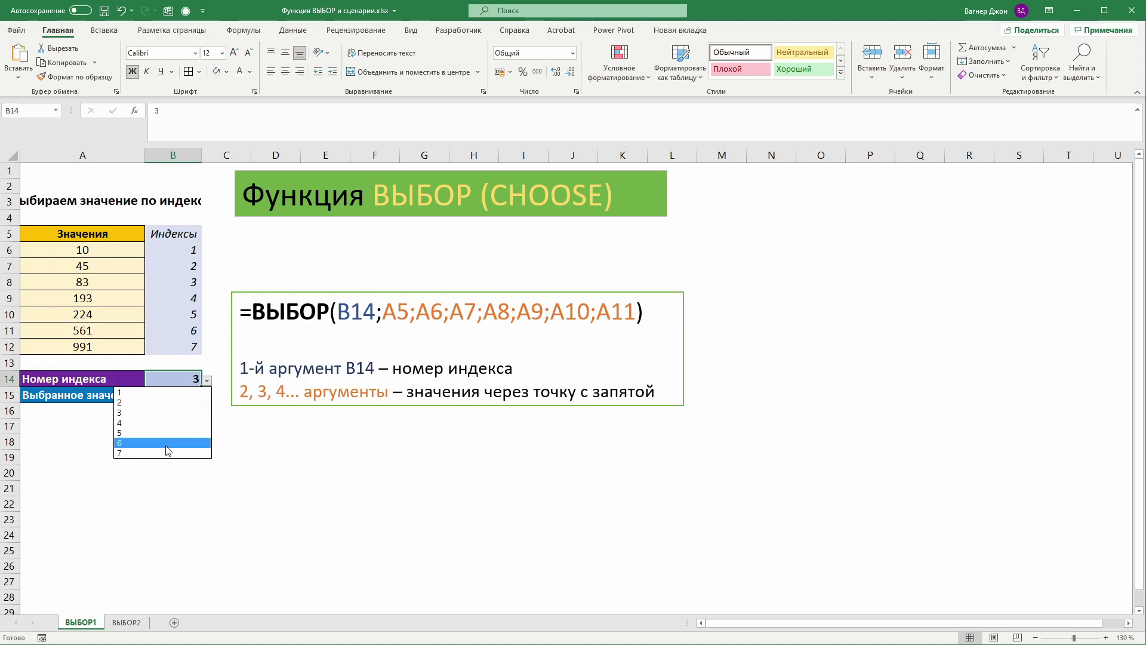
{"action": "left_click", "coordinate": [167, 452]}
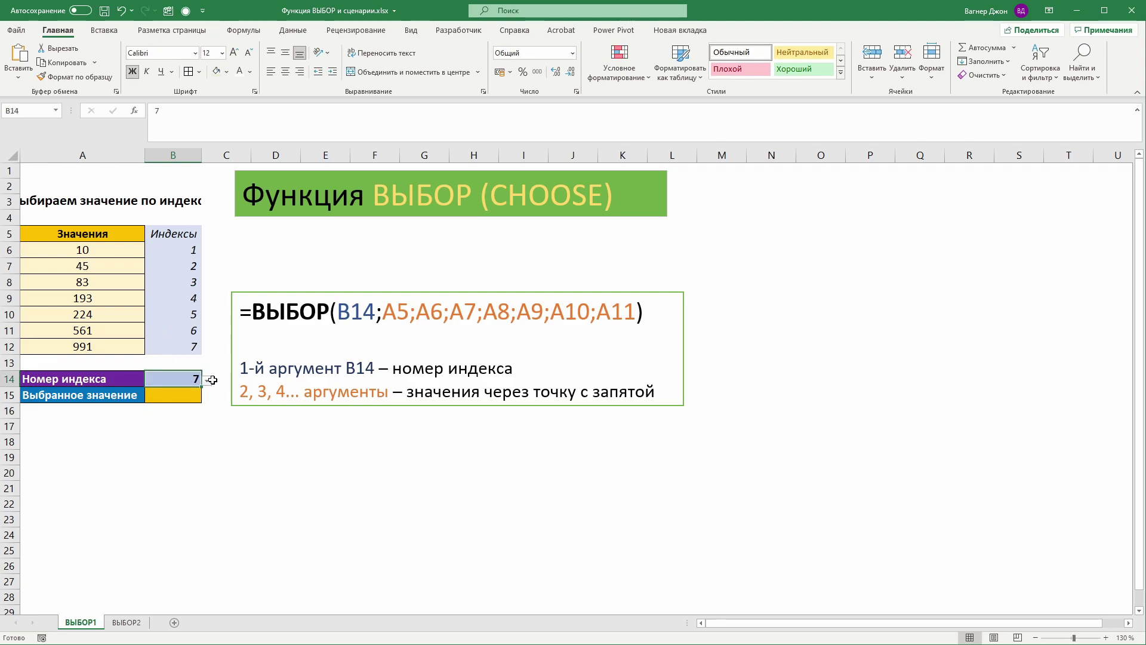
{"action": "left_click", "coordinate": [208, 380]}
{"action": "key", "text": "Escape"}
{"action": "left_click", "coordinate": [293, 31]}
{"action": "left_click", "coordinate": [746, 75]}
{"action": "left_click", "coordinate": [757, 96]}
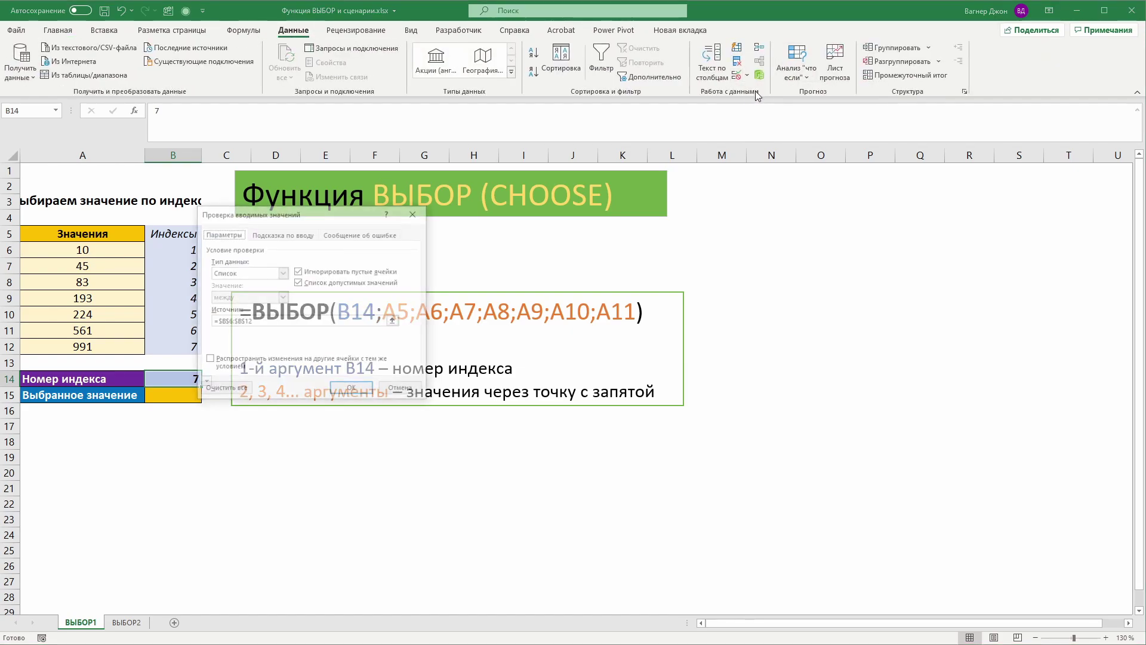
{"action": "left_click", "coordinate": [283, 273]}
{"action": "left_click", "coordinate": [245, 307]}
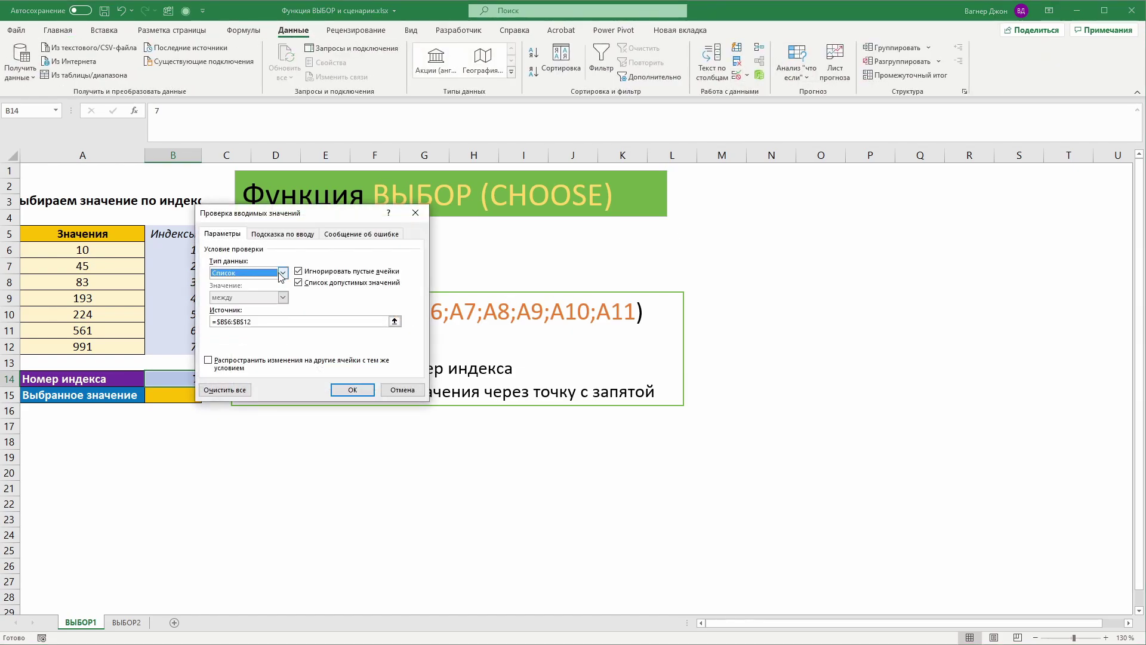
{"action": "left_click", "coordinate": [402, 390]}
{"action": "left_click", "coordinate": [163, 430]}
{"action": "left_click", "coordinate": [170, 398]}
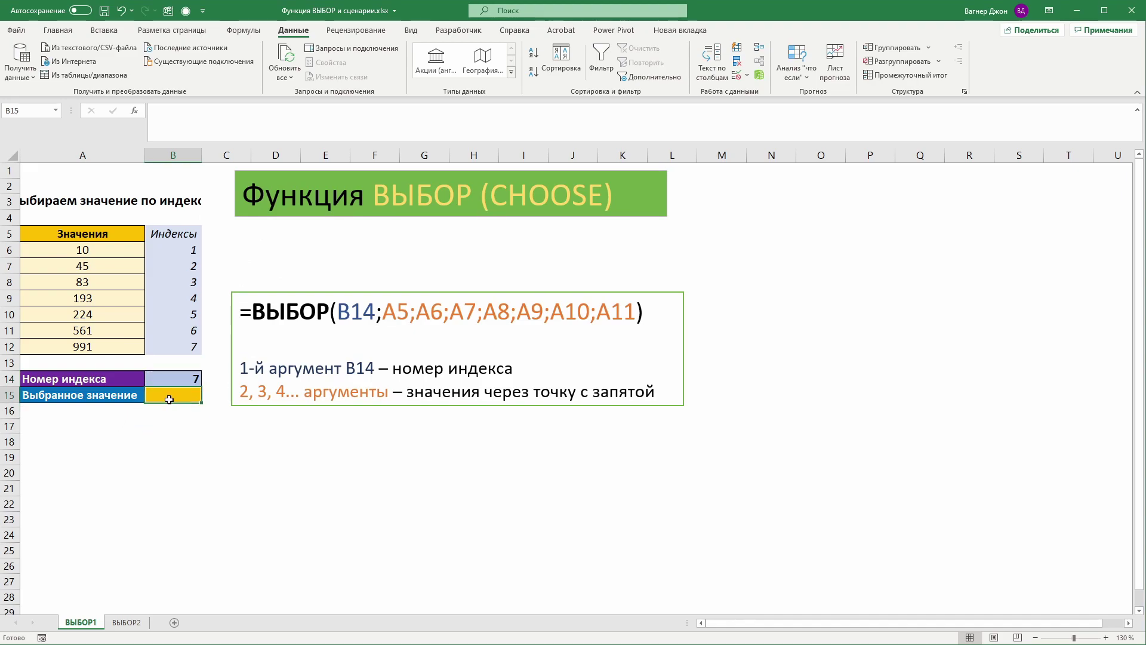
- Start =ВЫБОР in B15 with index B14 and values A6, A7 and A8
{"action": "type", "text": "="}
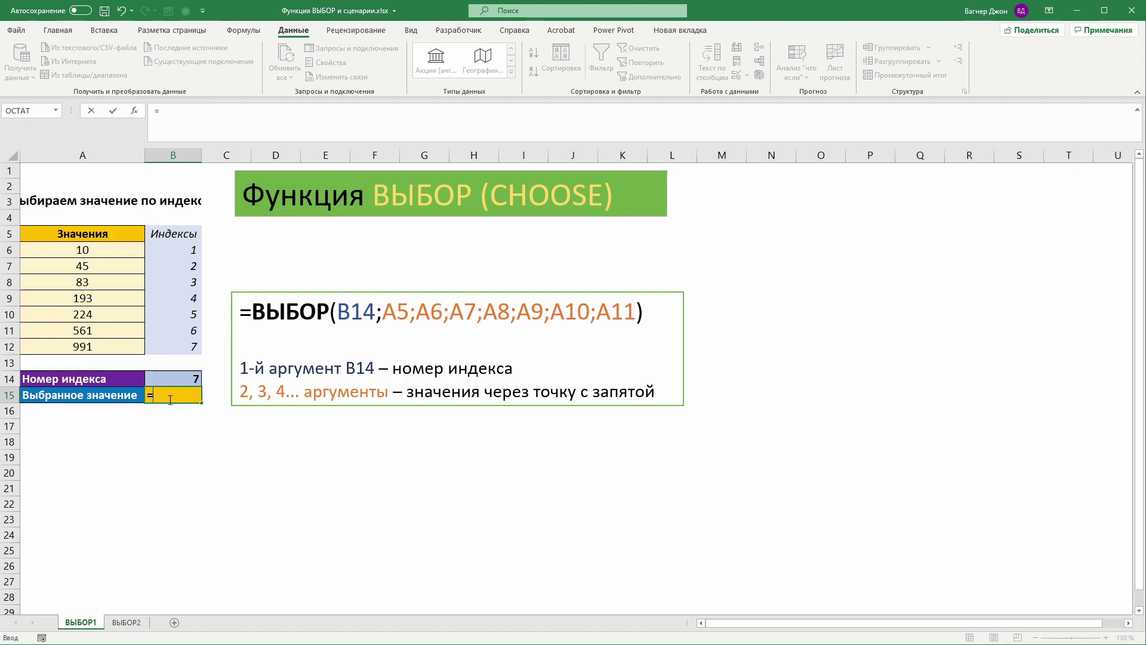
{"action": "type", "text": "ВЫ"}
{"action": "key", "text": "Tab"}
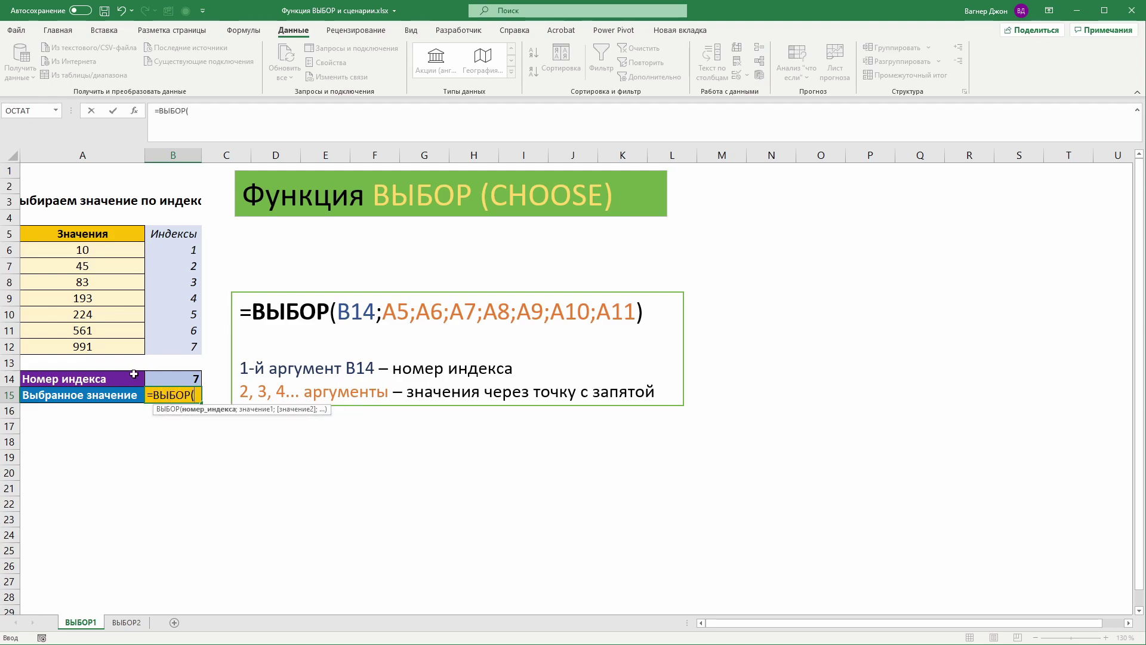
{"action": "left_click", "coordinate": [182, 379]}
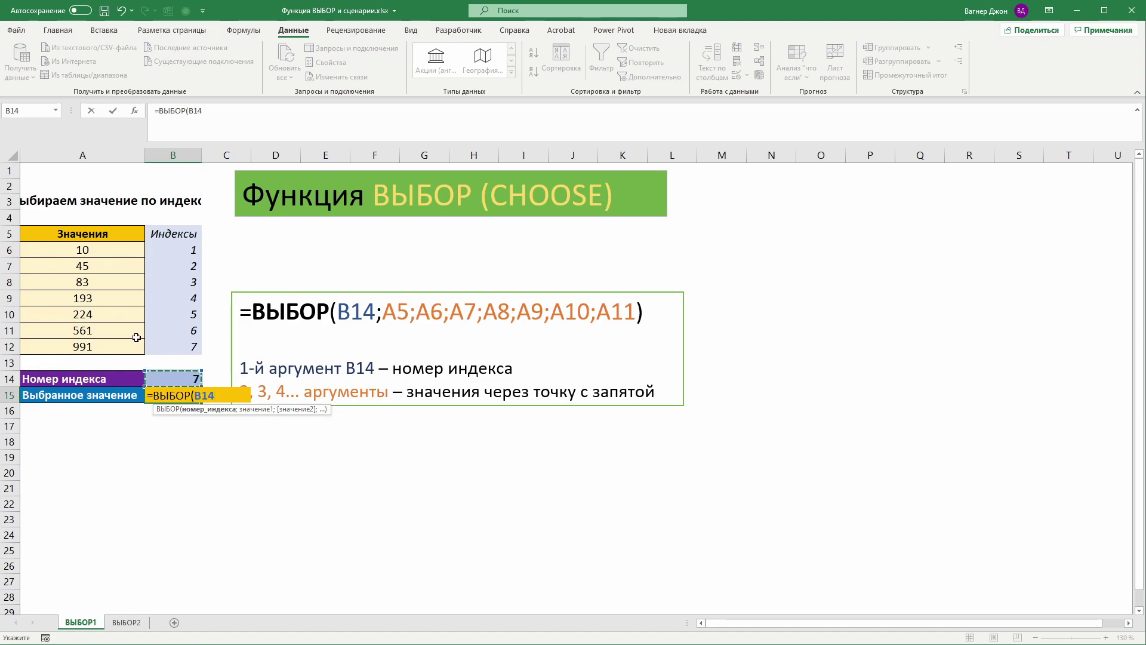
{"action": "type", "text": ";"}
{"action": "left_click", "coordinate": [104, 251]}
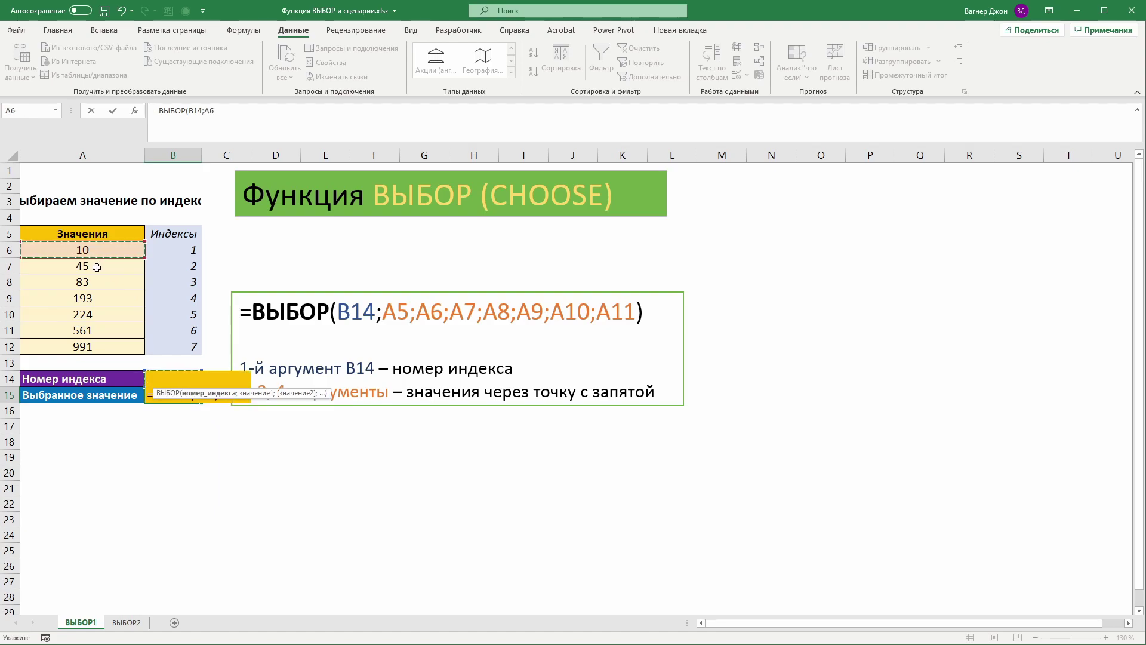
{"action": "type", "text": ";"}
{"action": "left_click", "coordinate": [96, 267]}
{"action": "type", "text": ";"}
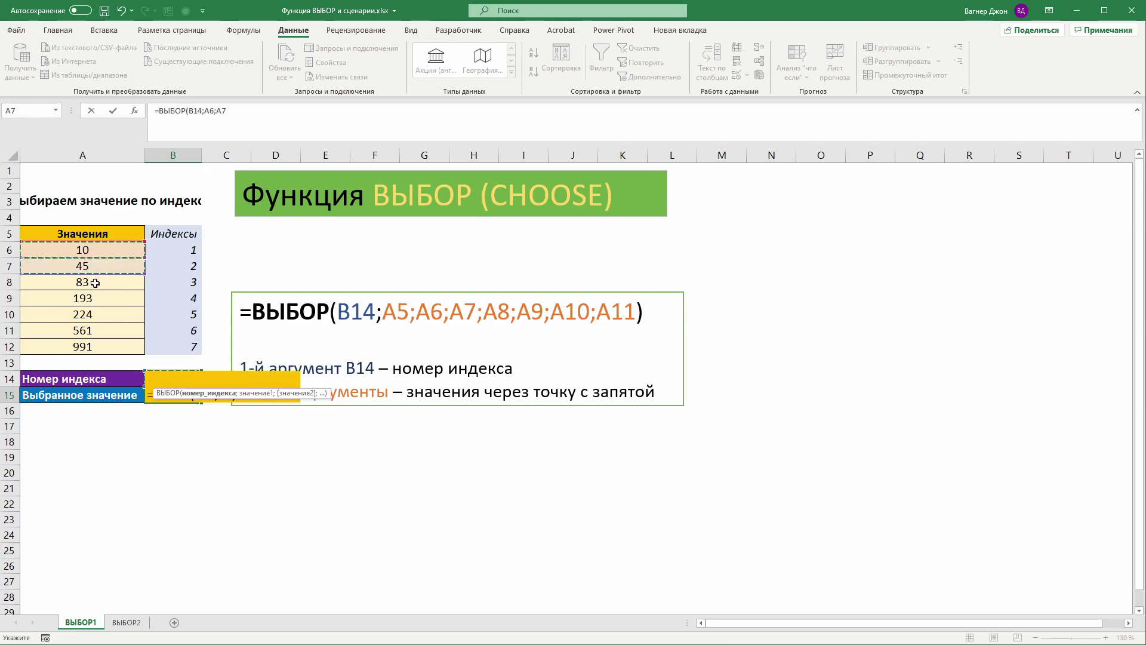
{"action": "left_click", "coordinate": [96, 283]}
- Add A9, A10, A11 and A12 as the remaining values and commit the formula
{"action": "type", "text": ";"}
{"action": "left_click", "coordinate": [98, 302]}
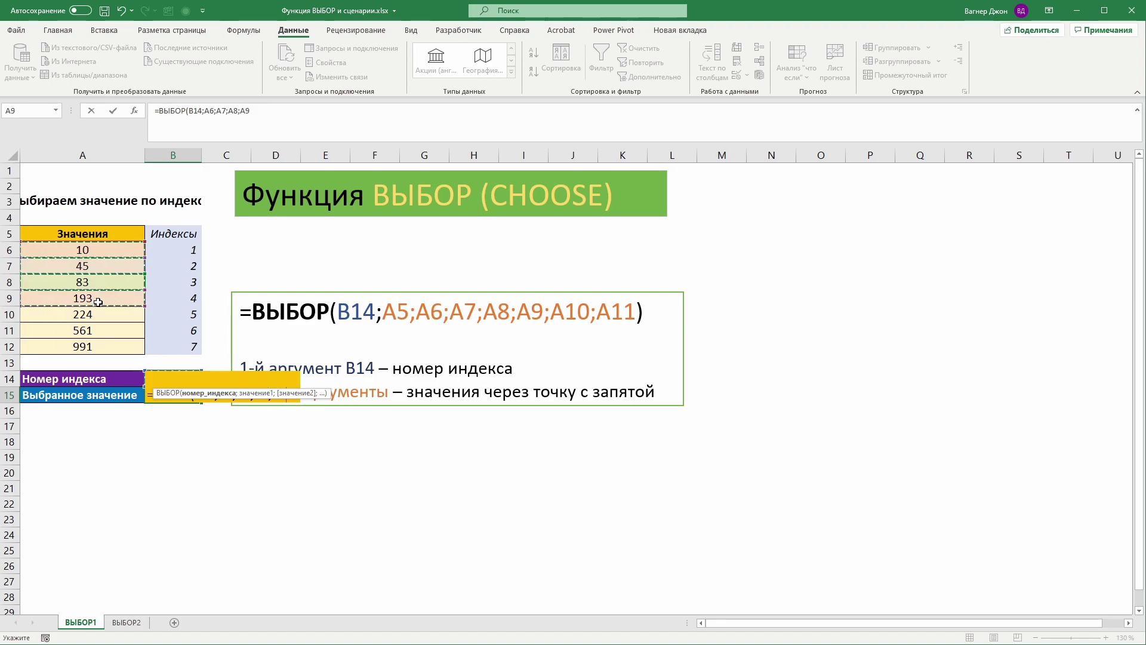
{"action": "type", "text": ";"}
{"action": "left_click", "coordinate": [95, 315]}
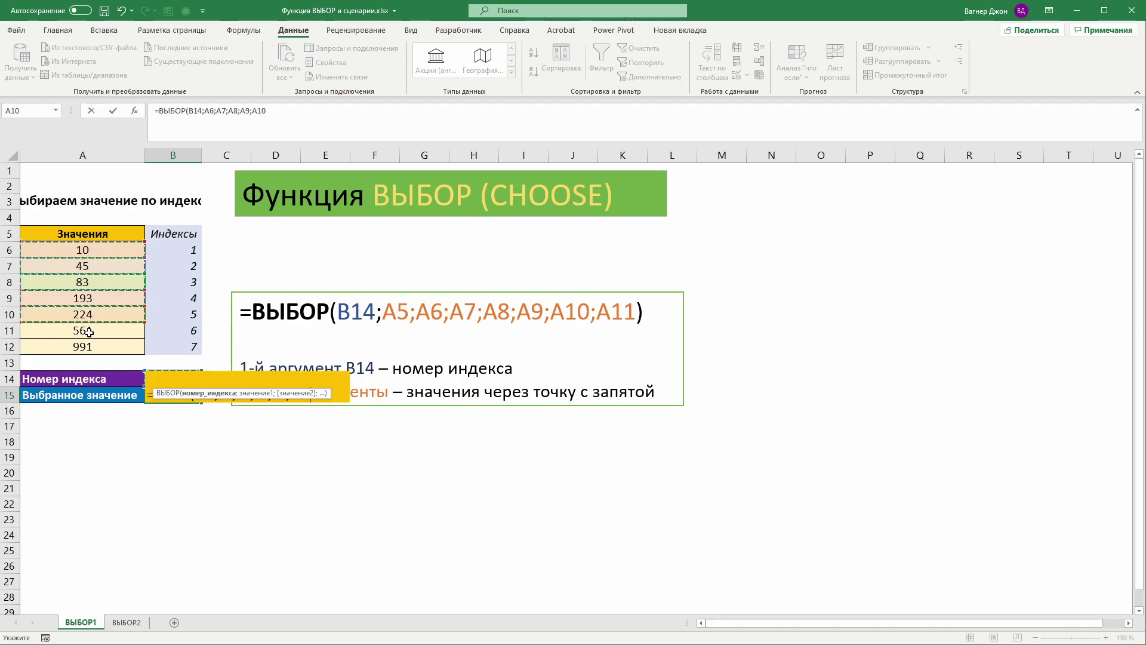
{"action": "type", "text": ";"}
{"action": "left_click", "coordinate": [93, 331]}
{"action": "type", "text": ";"}
{"action": "left_click", "coordinate": [96, 346]}
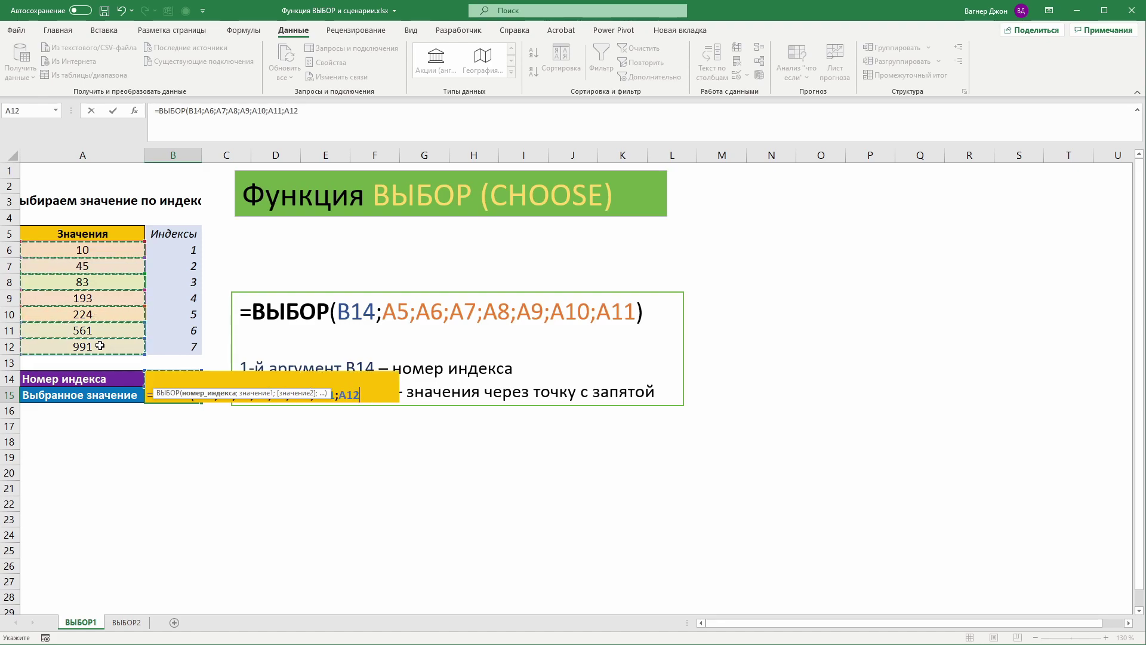
{"action": "key", "text": "Return"}
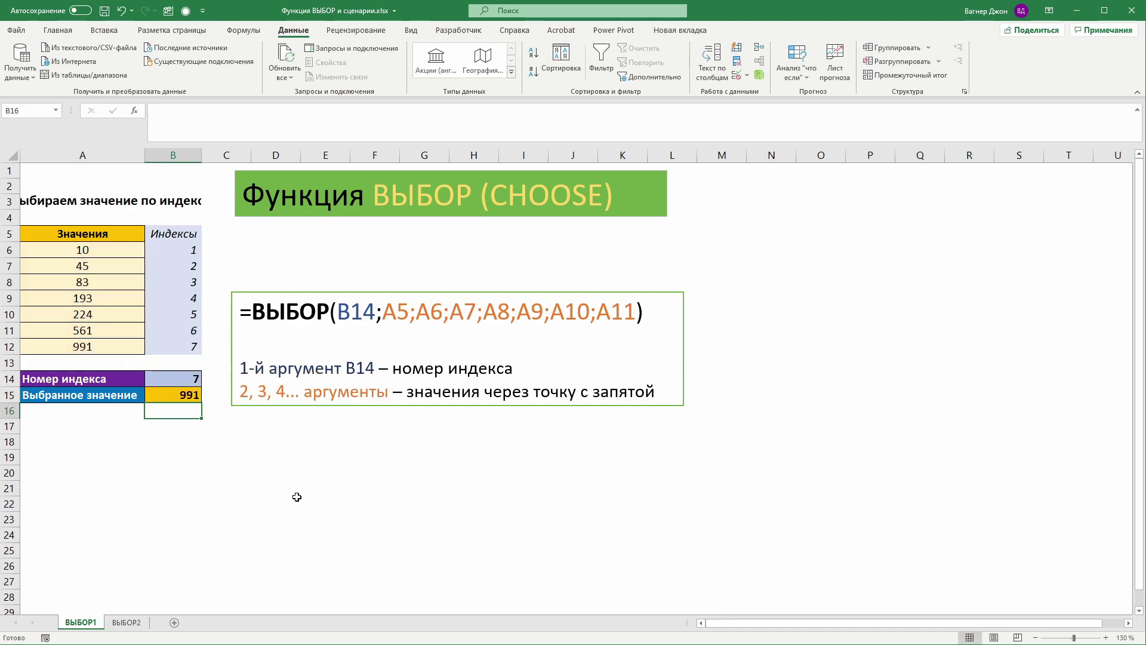
- Test B15 by setting B14's index to 3, 5, 2, 7 and 4 in turn
{"action": "left_click", "coordinate": [167, 381]}
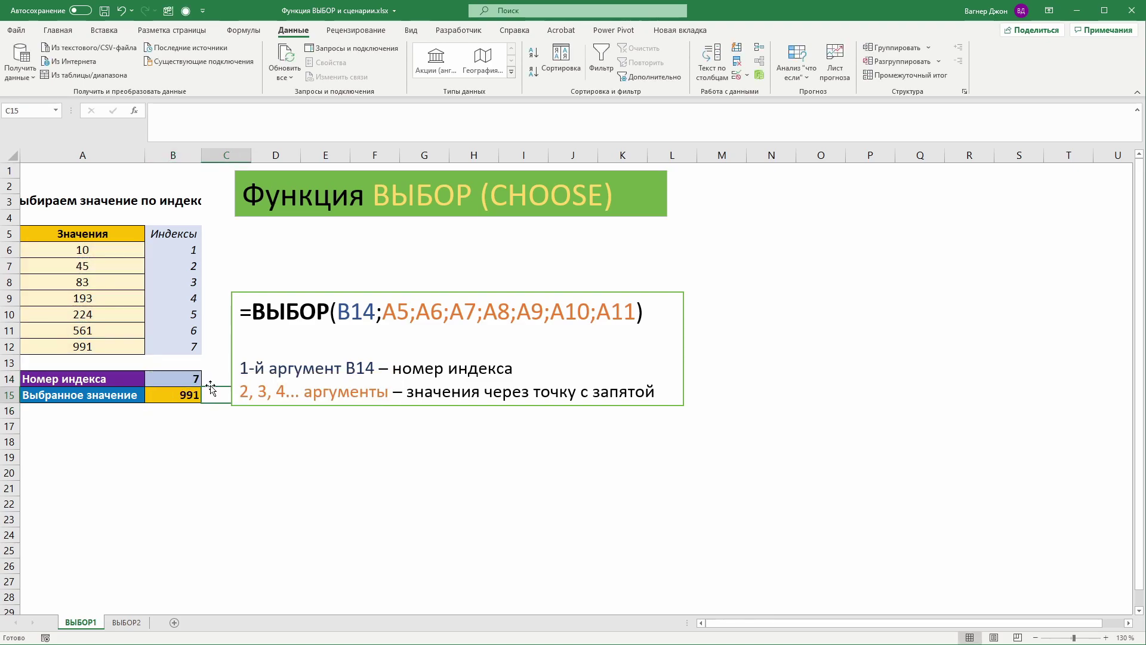
{"action": "left_click", "coordinate": [206, 380]}
{"action": "left_click", "coordinate": [179, 412]}
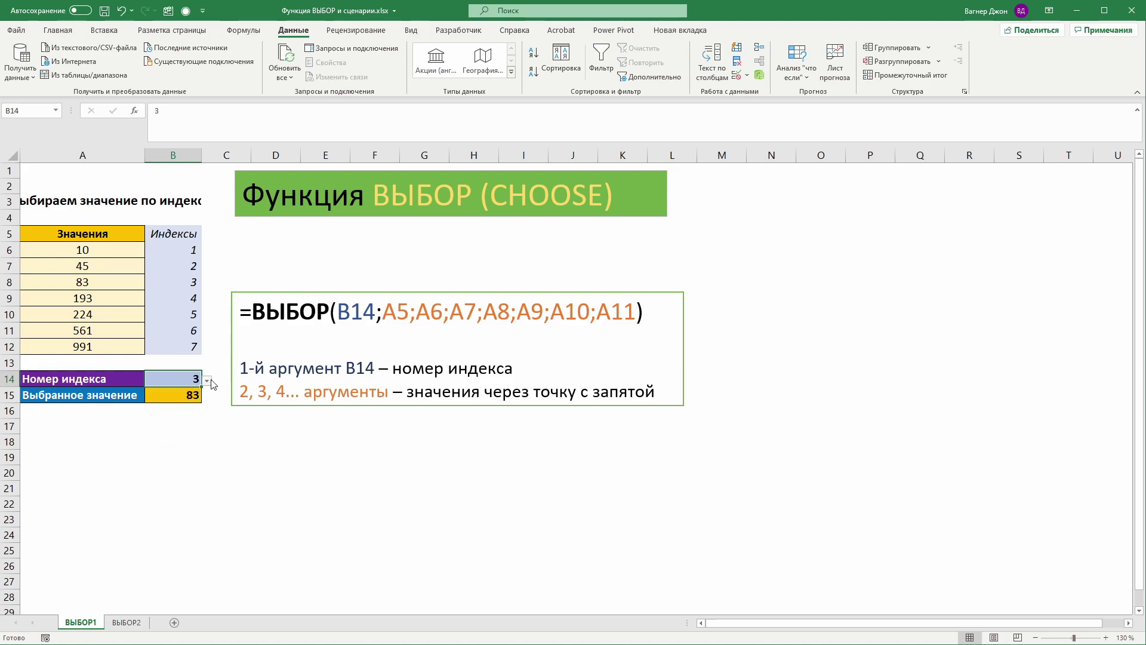
{"action": "left_click", "coordinate": [209, 381]}
{"action": "left_click", "coordinate": [177, 431]}
{"action": "left_click", "coordinate": [208, 382]}
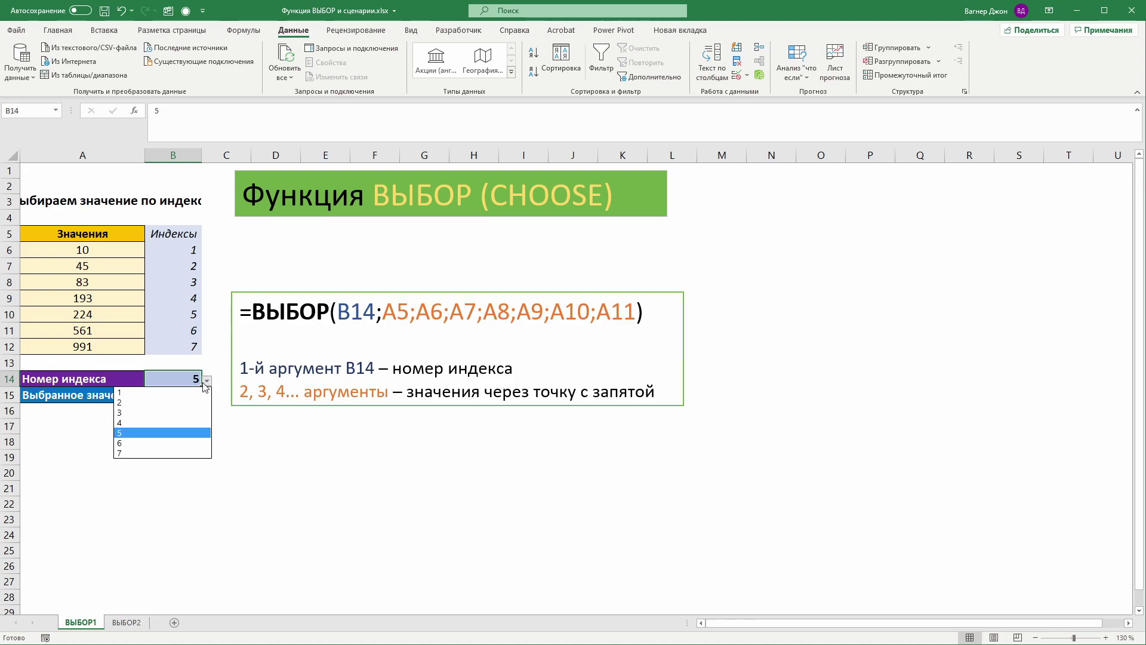
{"action": "left_click", "coordinate": [179, 406]}
{"action": "left_click", "coordinate": [208, 381]}
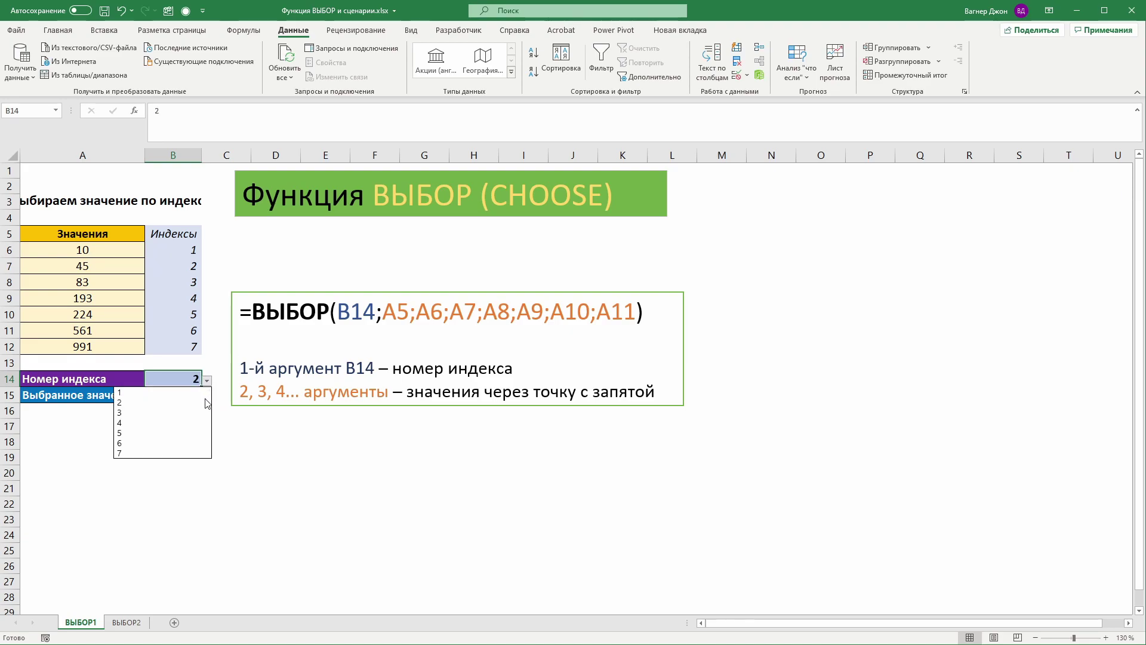
{"action": "left_click", "coordinate": [176, 453]}
{"action": "left_click", "coordinate": [208, 383]}
{"action": "left_click", "coordinate": [170, 422]}
{"action": "left_click", "coordinate": [208, 420]}
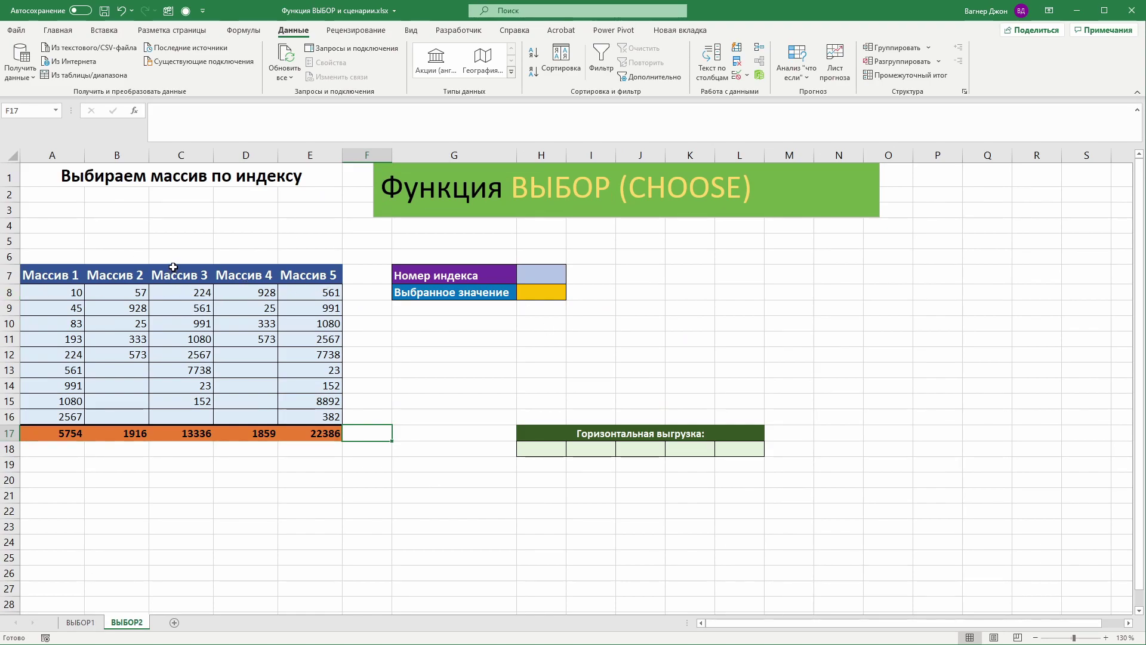
- Set the H7 index to 6, then to 2, and select H8
{"action": "scroll", "coordinate": [174, 267], "scroll_direction": "up", "scroll_amount": 1, "text": "ctrl"}
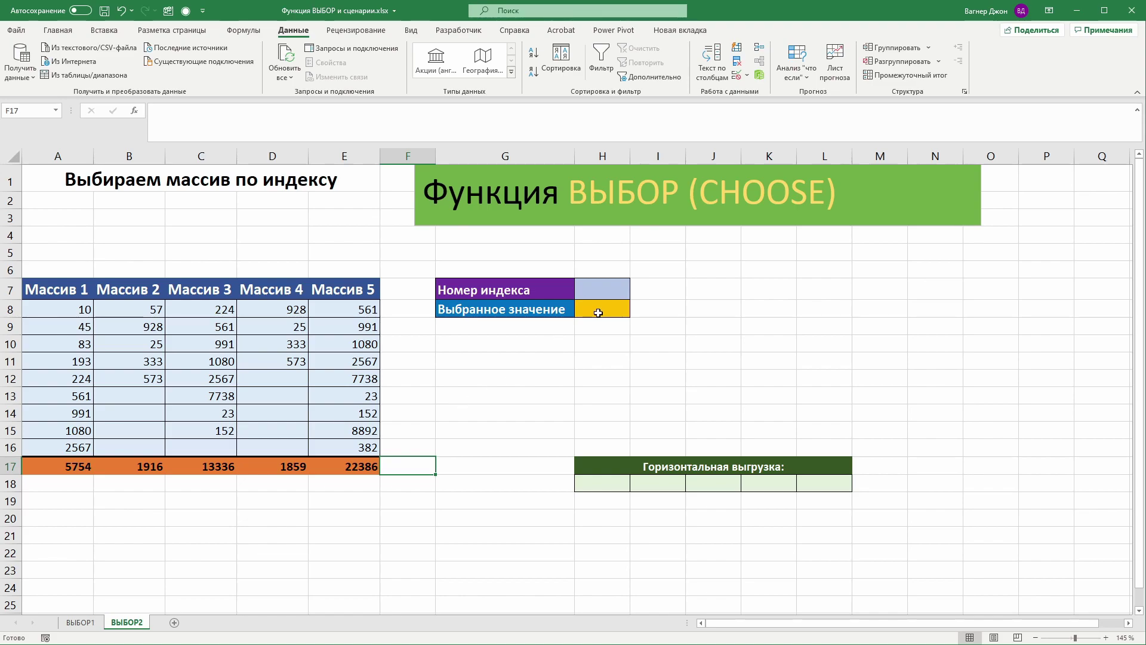
{"action": "left_click", "coordinate": [600, 290]}
{"action": "left_click", "coordinate": [635, 293]}
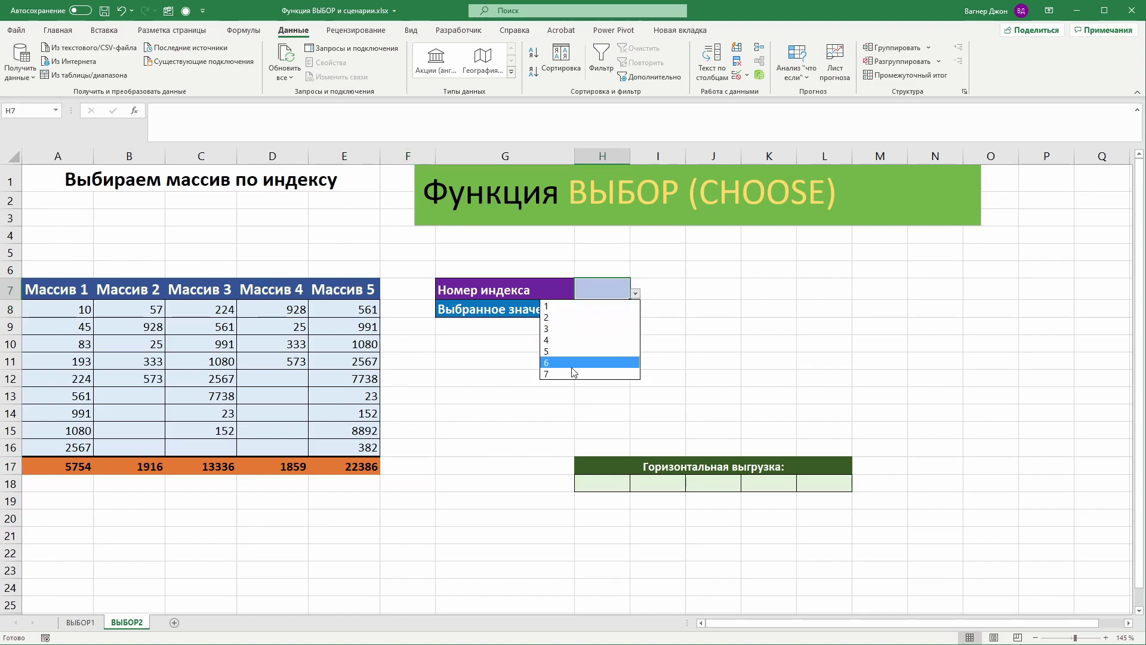
{"action": "left_click", "coordinate": [574, 362]}
{"action": "left_click", "coordinate": [635, 293]}
{"action": "left_click", "coordinate": [600, 310]}
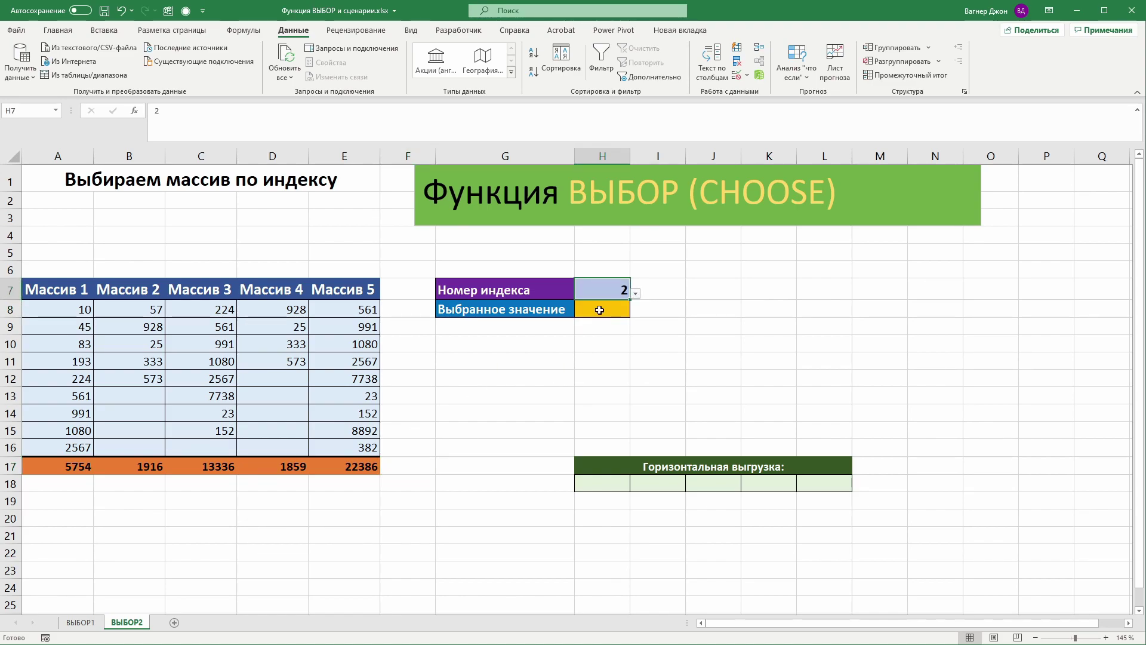
{"action": "left_click", "coordinate": [597, 309]}
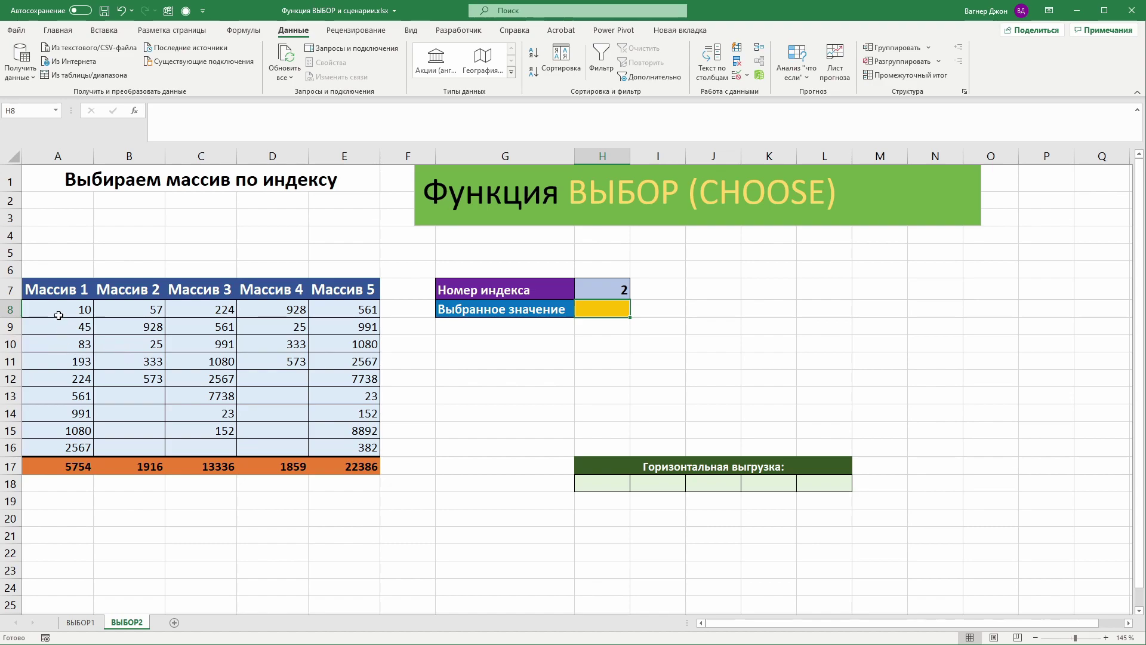
- Highlight the Массив 1, 2 and 3 columns and the header row to show each range
{"action": "left_click_drag", "start_coordinate": [58, 309], "coordinate": [78, 448]}
{"action": "left_click_drag", "start_coordinate": [132, 307], "coordinate": [129, 447]}
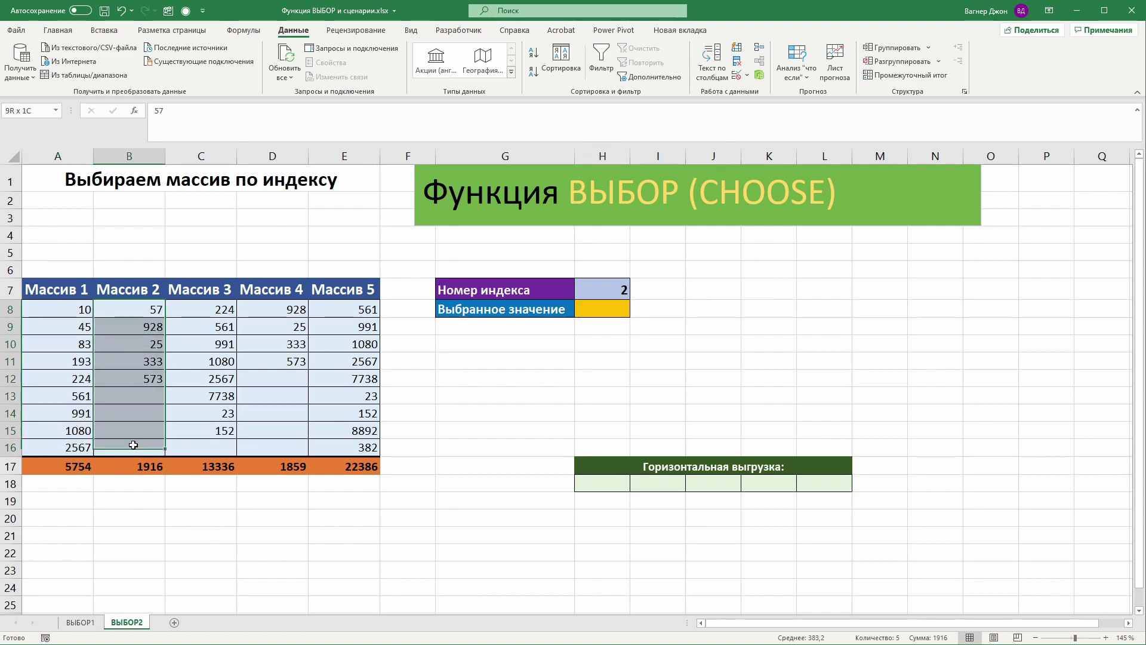
{"action": "left_click_drag", "start_coordinate": [200, 309], "coordinate": [203, 448]}
{"action": "left_click_drag", "start_coordinate": [79, 292], "coordinate": [343, 293]}
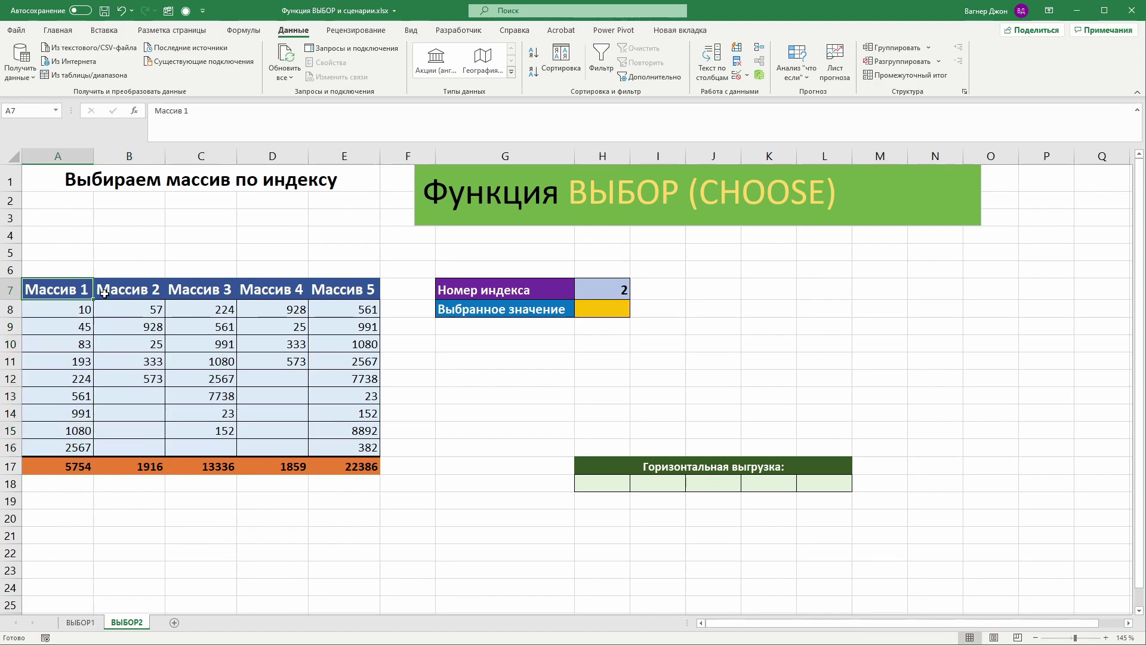
{"action": "left_click", "coordinate": [348, 365]}
{"action": "left_click", "coordinate": [463, 420]}
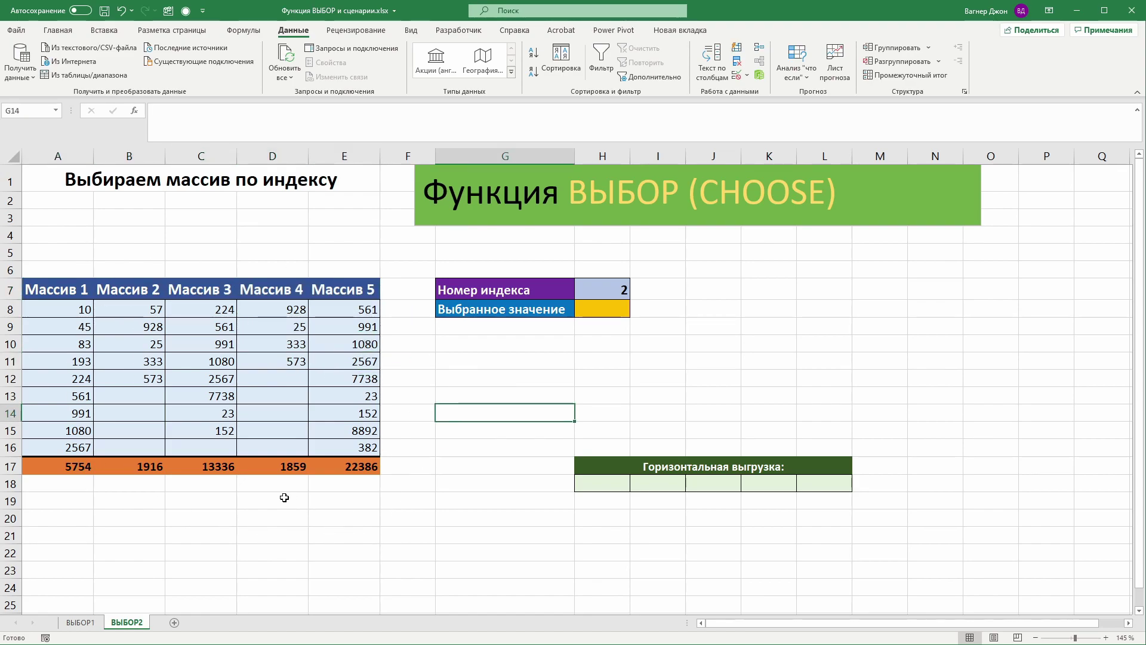
{"action": "left_click", "coordinate": [602, 314]}
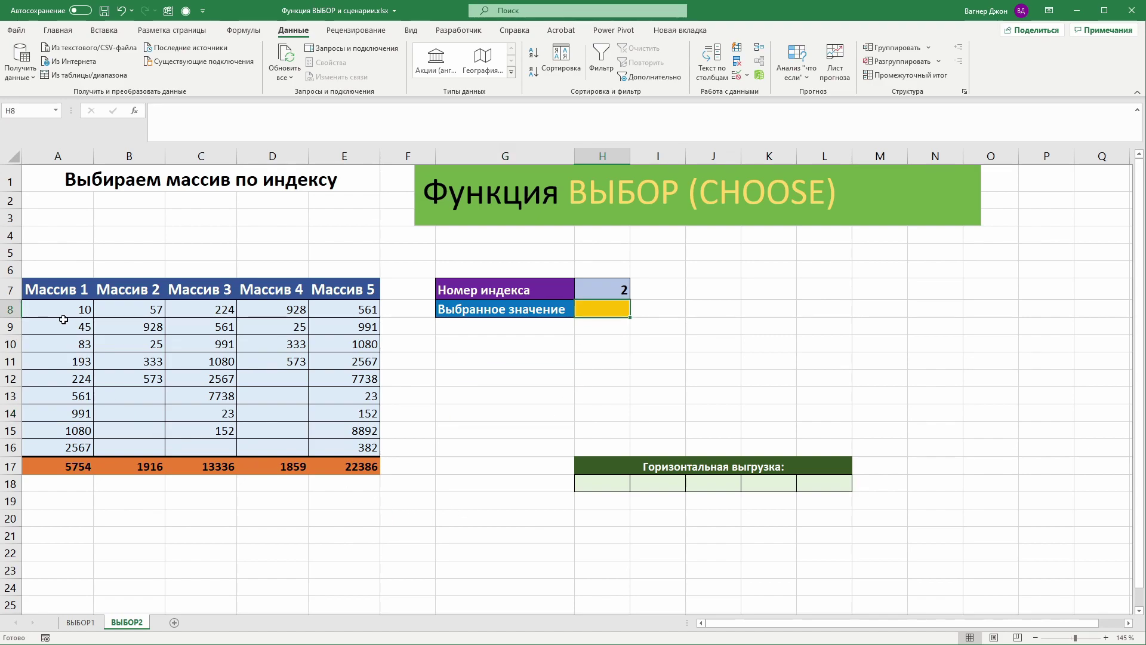
{"action": "left_click_drag", "start_coordinate": [63, 308], "coordinate": [63, 448]}
{"action": "left_click", "coordinate": [138, 317]}
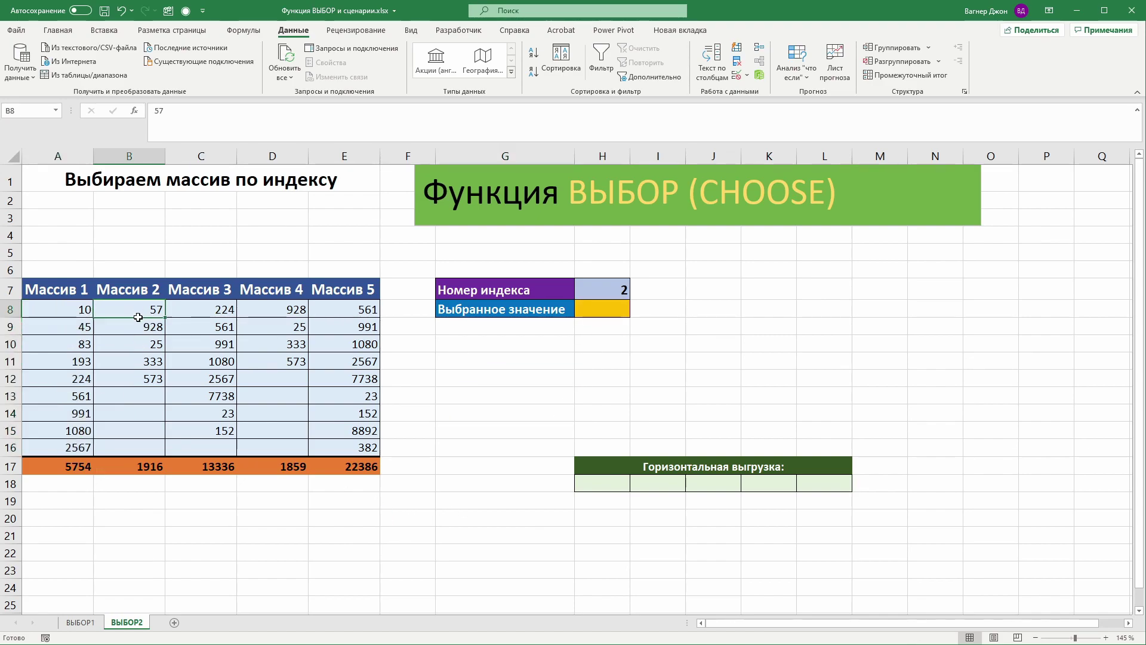
{"action": "left_click_drag", "start_coordinate": [138, 317], "coordinate": [141, 447]}
{"action": "left_click_drag", "start_coordinate": [209, 333], "coordinate": [209, 445]}
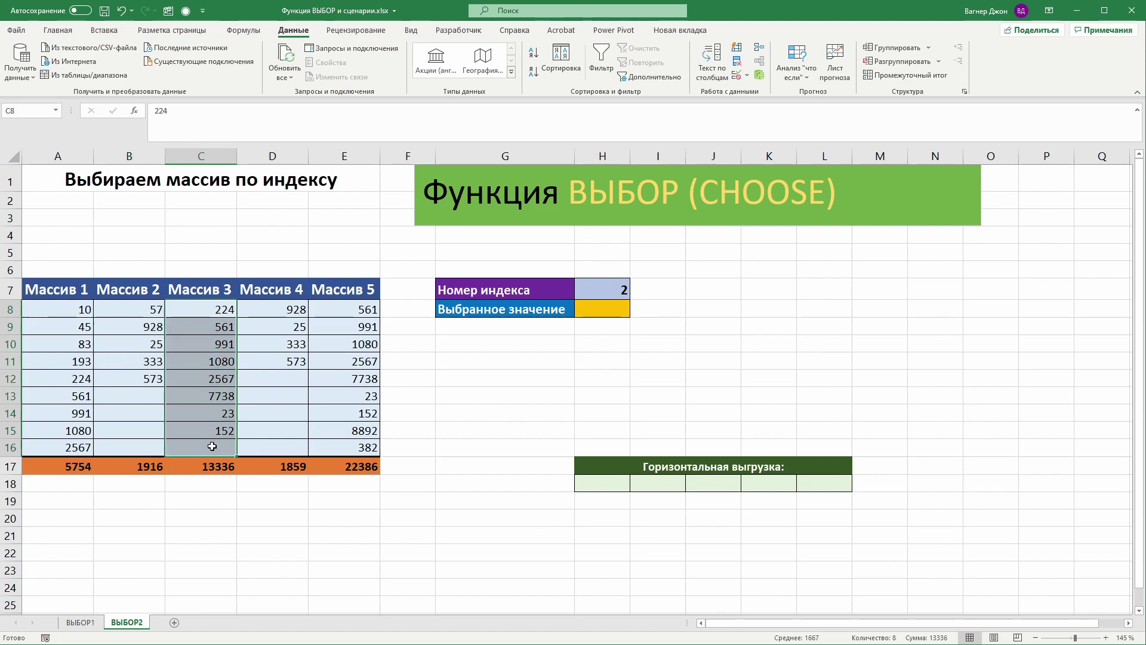
{"action": "left_click", "coordinate": [460, 356]}
- Enter =ВЫБОР(H7;A8:A16;B8:B16;C8:C16;D8:D16;E8:E16) in H8
{"action": "left_click", "coordinate": [603, 311]}
{"action": "type", "text": "=ВЫ"}
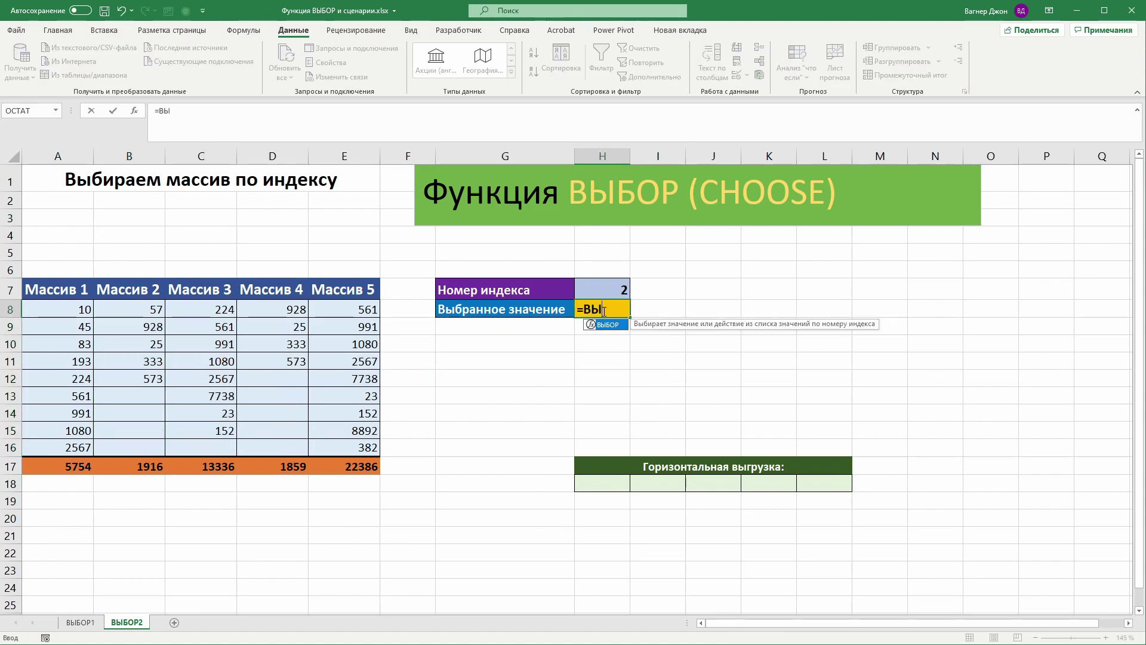
{"action": "key", "text": "Tab"}
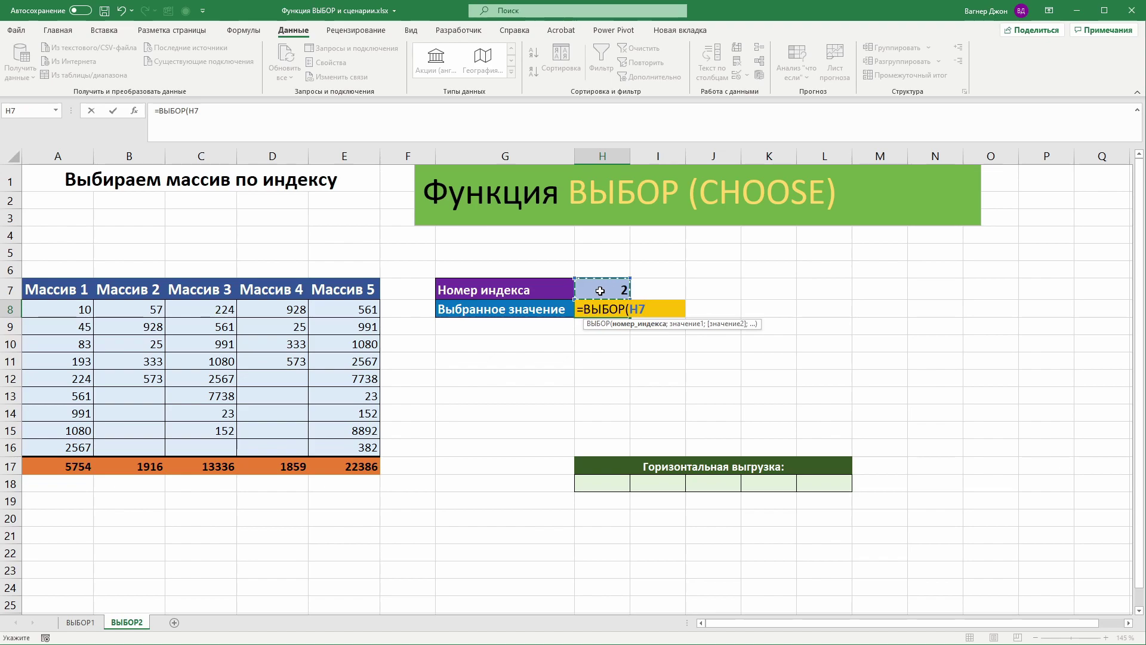
{"action": "type", "text": ";"}
{"action": "left_click_drag", "start_coordinate": [78, 311], "coordinate": [83, 434]}
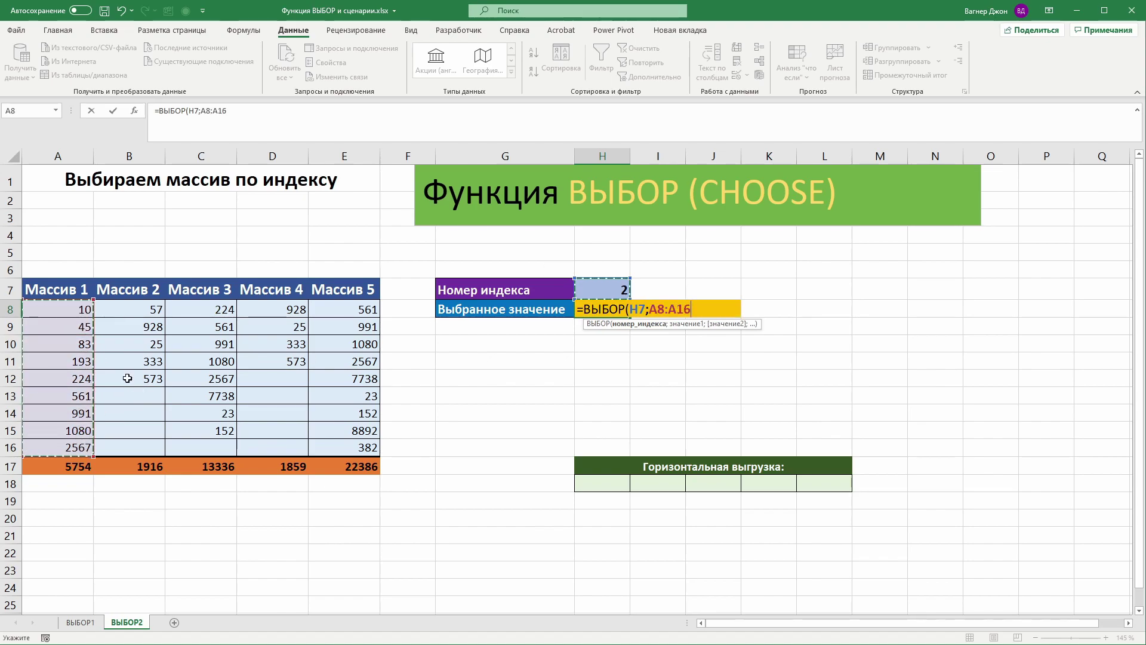
{"action": "left_click_drag", "start_coordinate": [142, 319], "coordinate": [143, 448]}
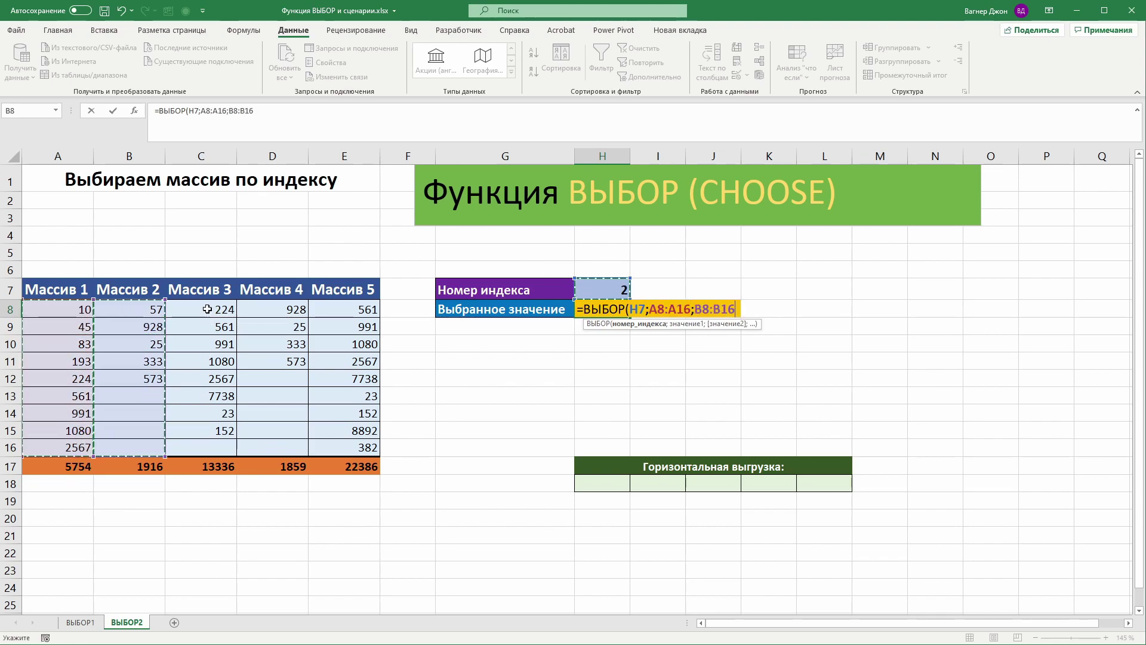
{"action": "type", "text": ";"}
{"action": "left_click_drag", "start_coordinate": [207, 309], "coordinate": [227, 448]}
{"action": "type", "text": ";"}
{"action": "left_click_drag", "start_coordinate": [278, 311], "coordinate": [279, 442]}
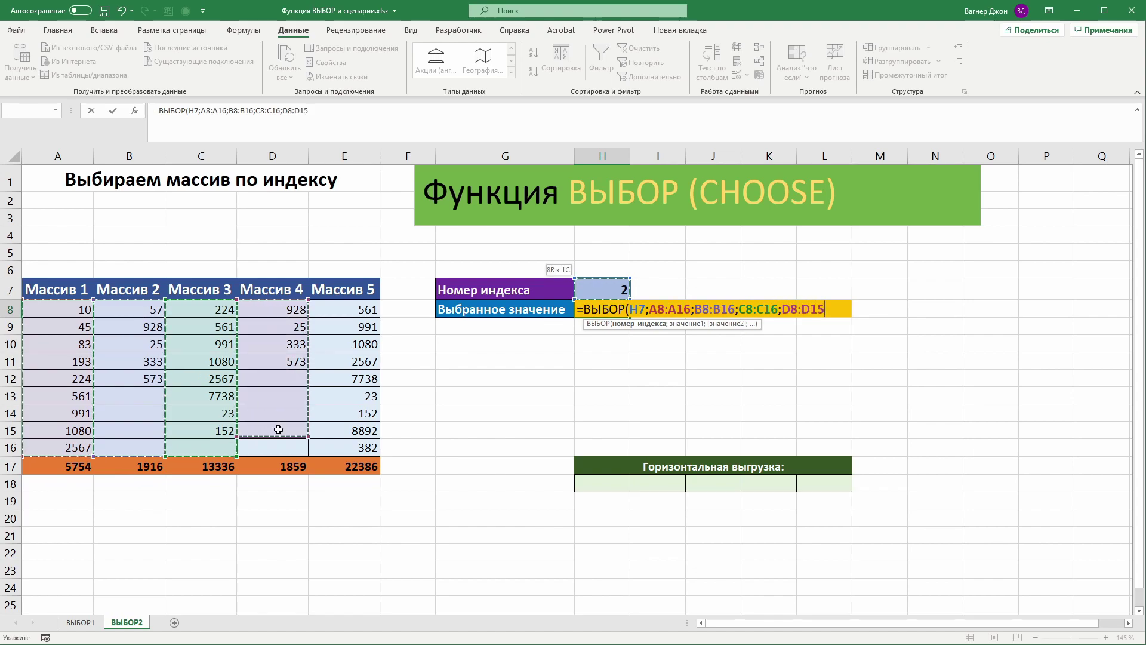
{"action": "type", "text": ";"}
{"action": "left_click_drag", "start_coordinate": [362, 312], "coordinate": [352, 448]}
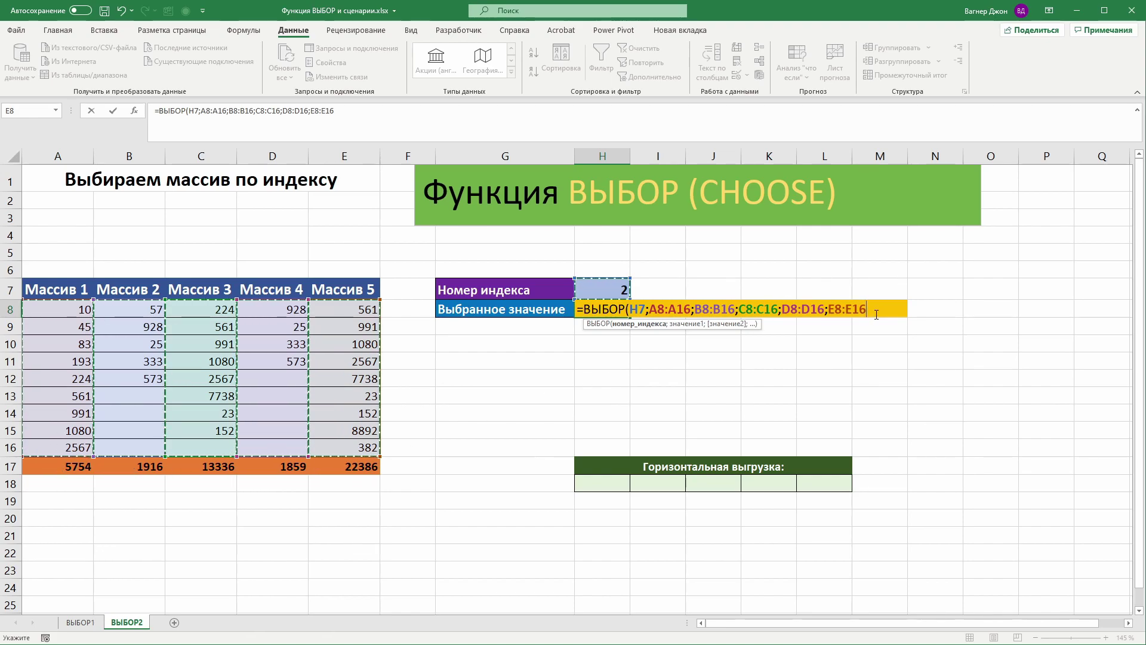
{"action": "key", "text": "Return"}
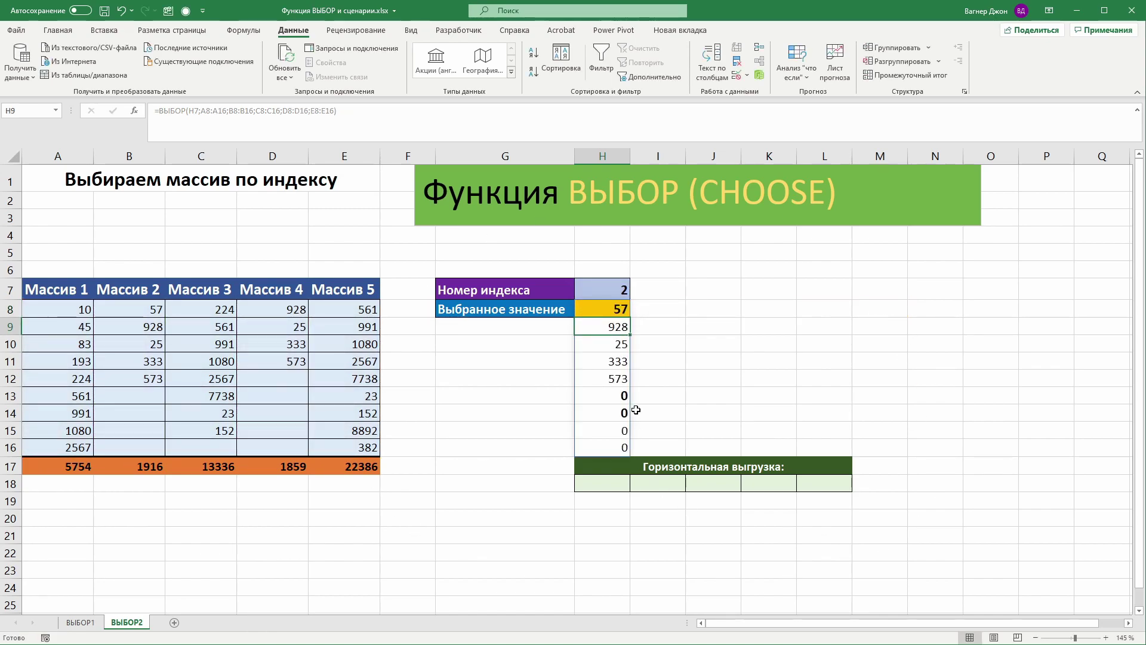
- Step through the spilled Массив 2 results in H8:H16 and return to H8
{"action": "left_click", "coordinate": [609, 361]}
{"action": "left_click", "coordinate": [609, 378]}
{"action": "left_click", "coordinate": [611, 401]}
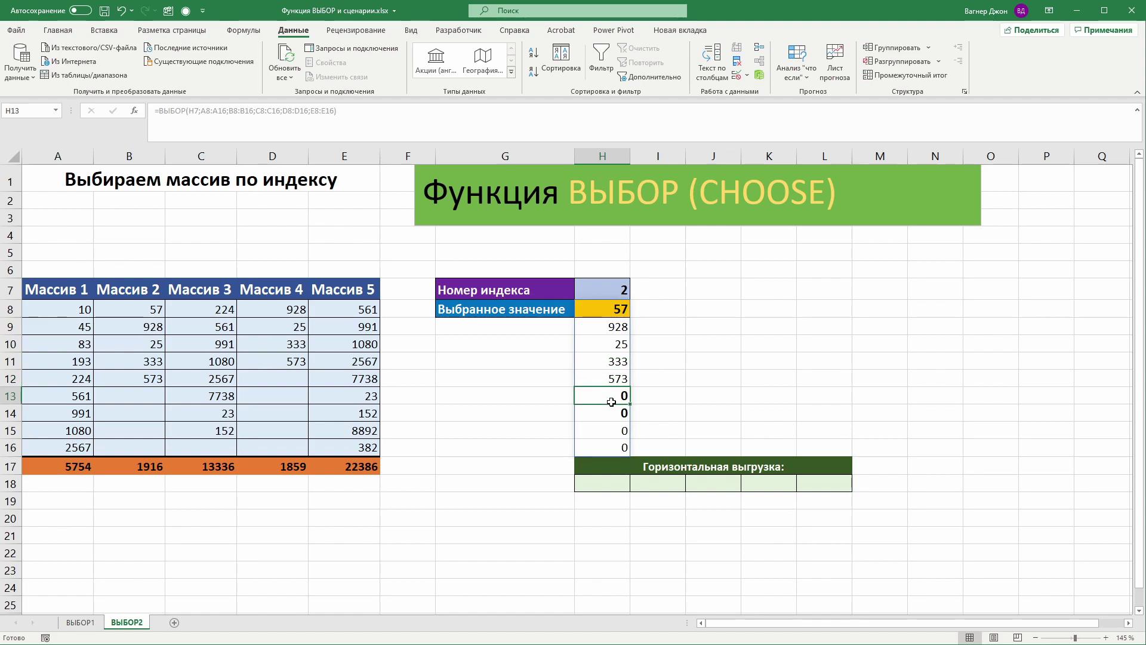
{"action": "left_click", "coordinate": [619, 310]}
{"action": "left_click", "coordinate": [615, 326]}
{"action": "left_click", "coordinate": [612, 344]}
{"action": "left_click", "coordinate": [609, 361]}
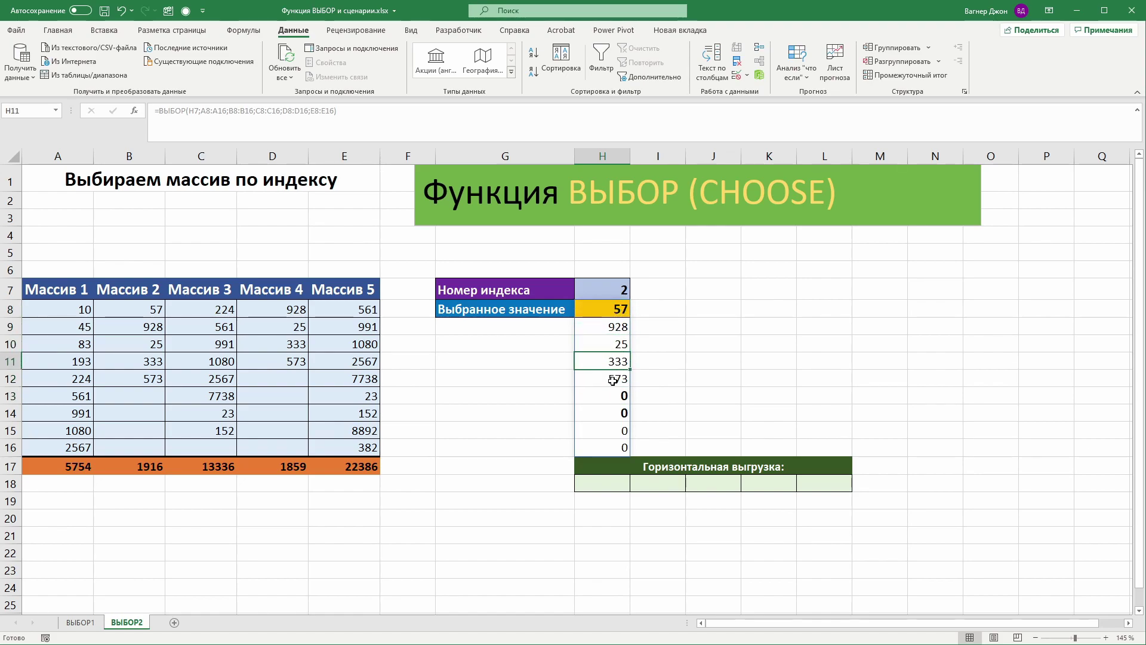
{"action": "left_click", "coordinate": [608, 378]}
{"action": "left_click", "coordinate": [660, 397]}
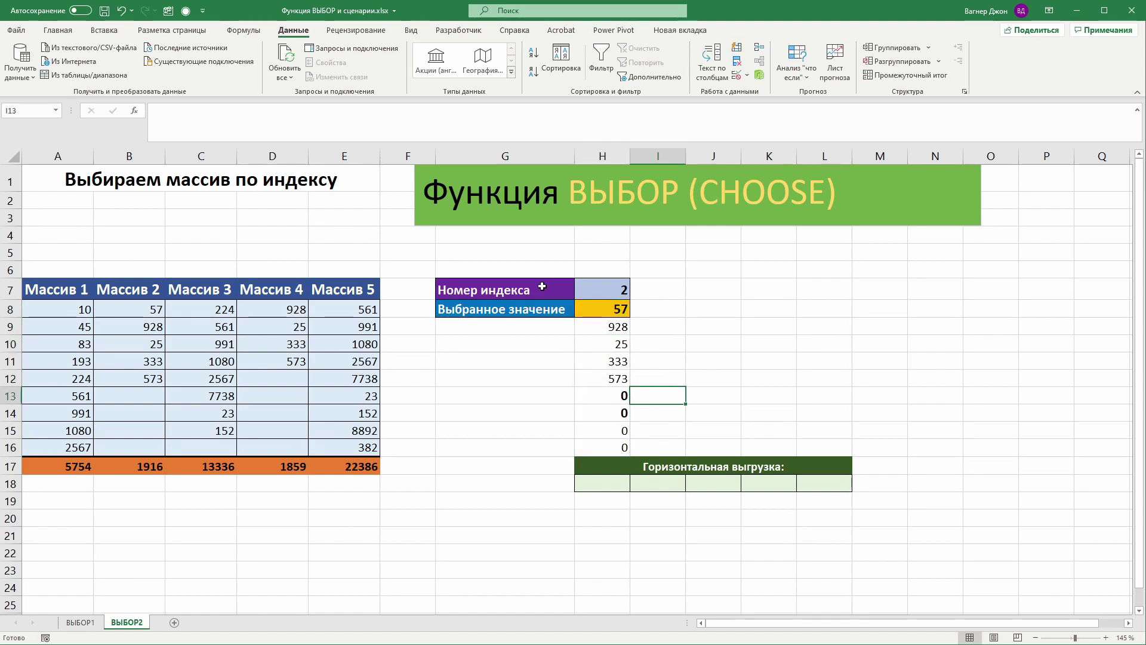
{"action": "left_click", "coordinate": [615, 310]}
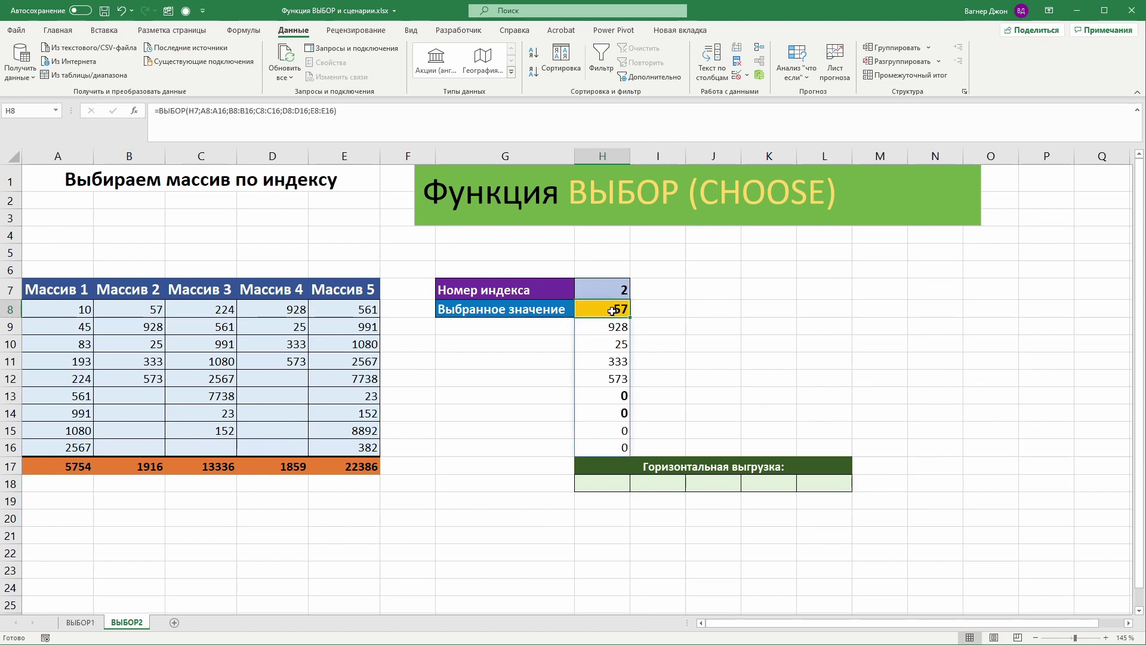
{"action": "key", "text": "Down"}
{"action": "key", "text": "Down"}
{"action": "key", "text": "Down"}
{"action": "key", "text": "Down"}
{"action": "key", "text": "Down"}
{"action": "key", "text": "Down"}
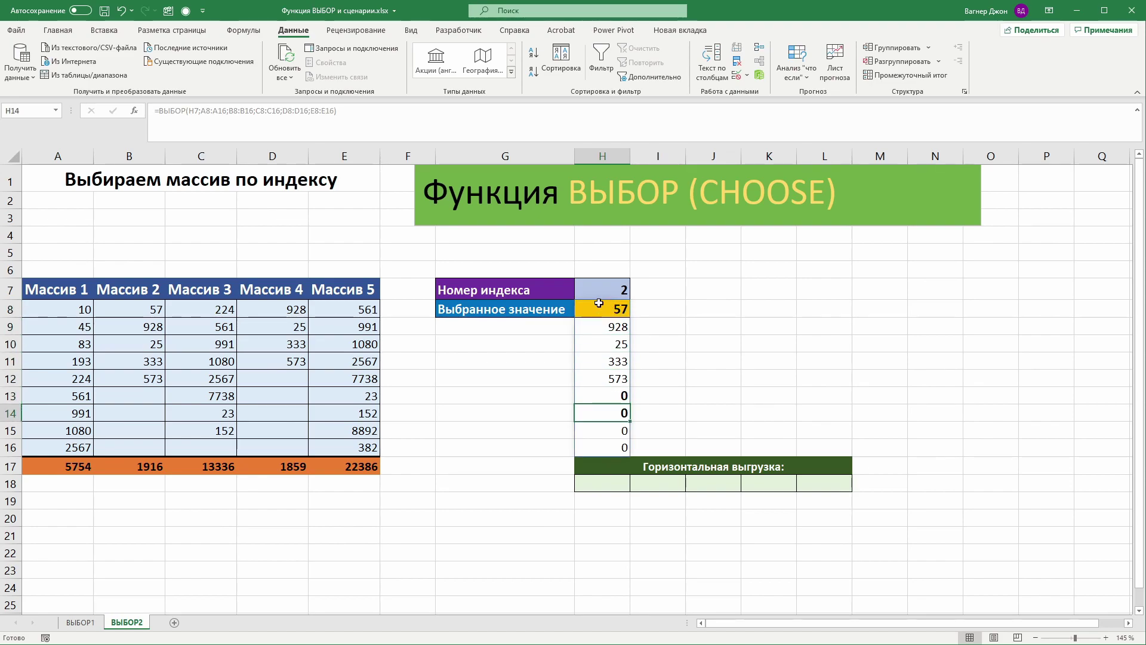
{"action": "key", "text": "Down"}
{"action": "key", "text": "Down"}
{"action": "left_click", "coordinate": [614, 309]}
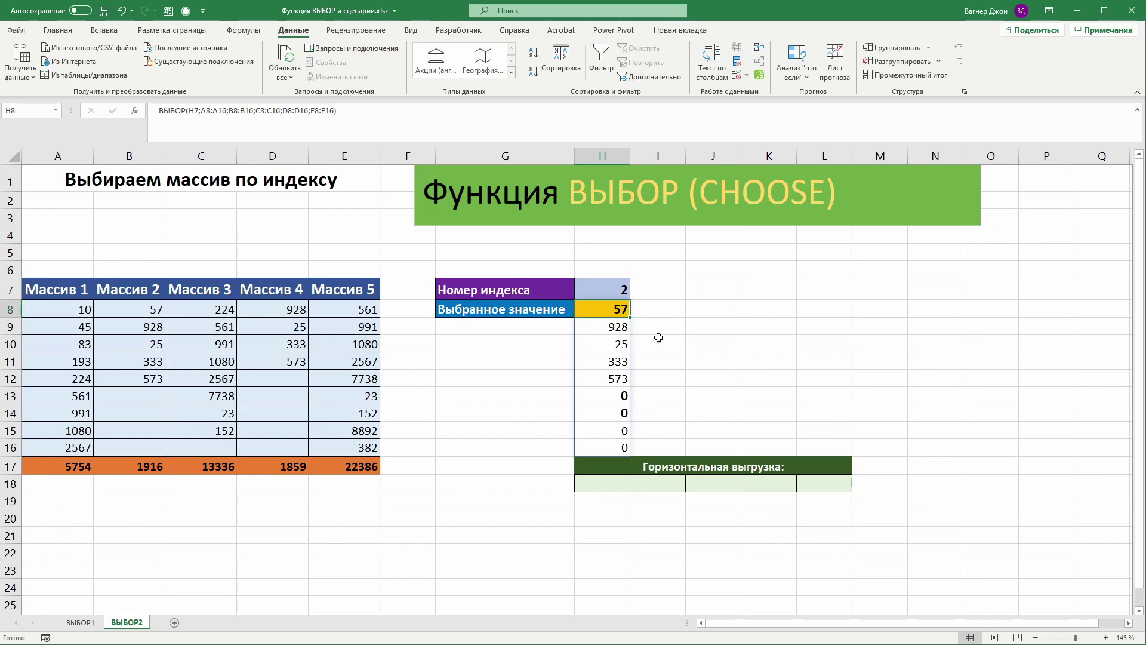
- Wrap the ВЫБОР formula in H8 in СУММ() so it totals the chosen column
{"action": "double_click", "coordinate": [619, 308]}
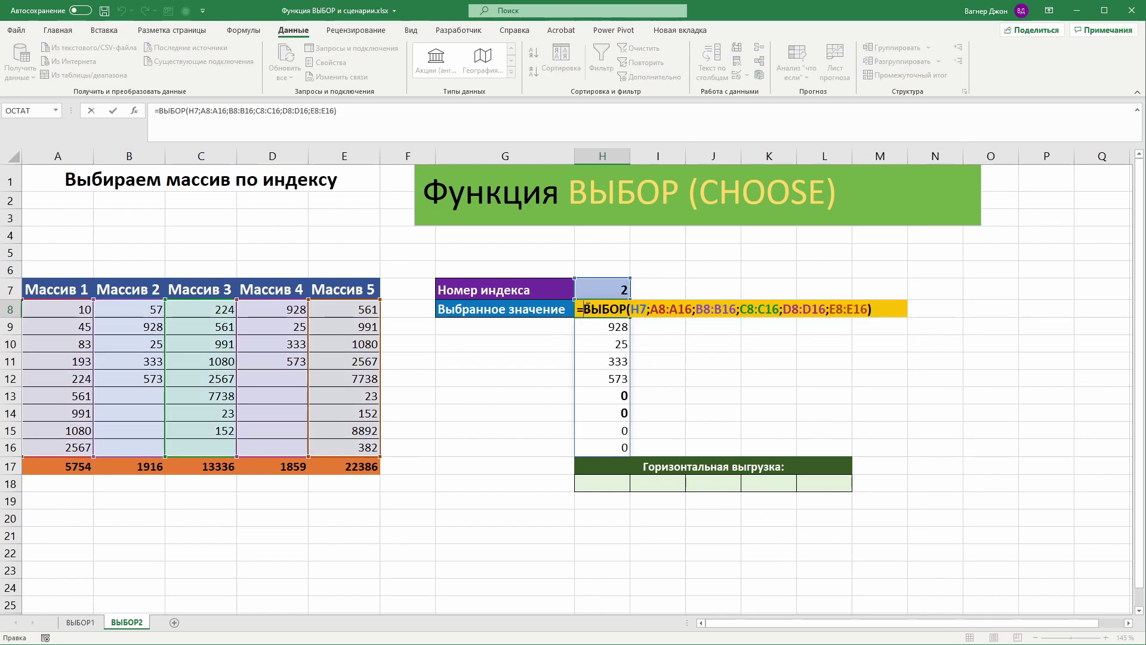
{"action": "type", "text": "СУММ("}
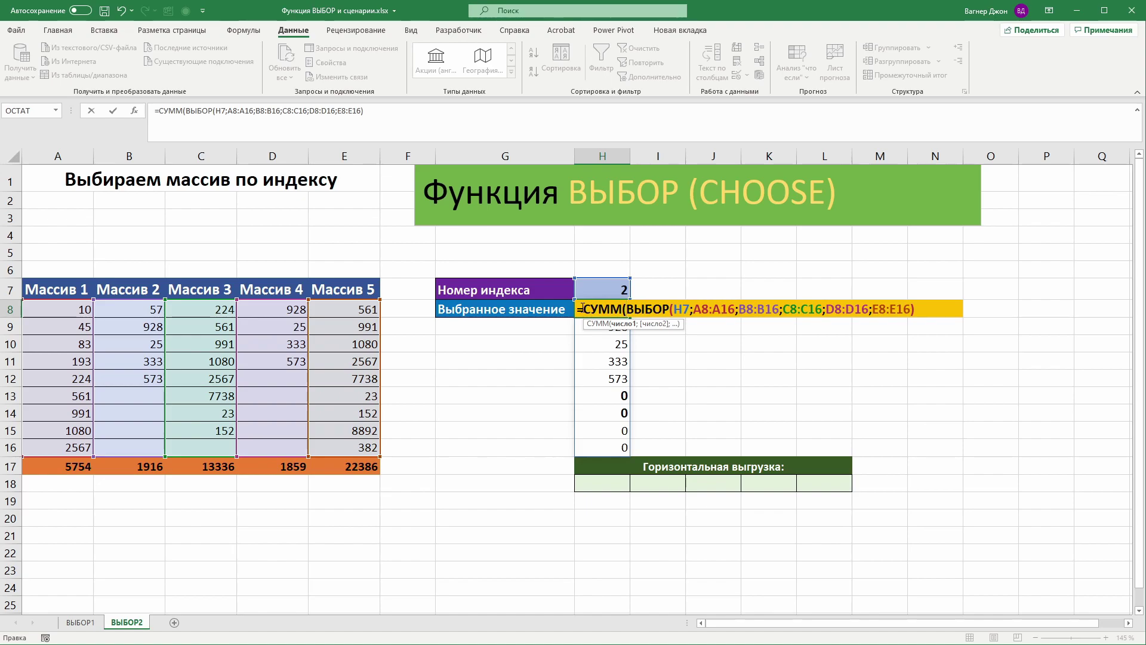
{"action": "type", "text": ")"}
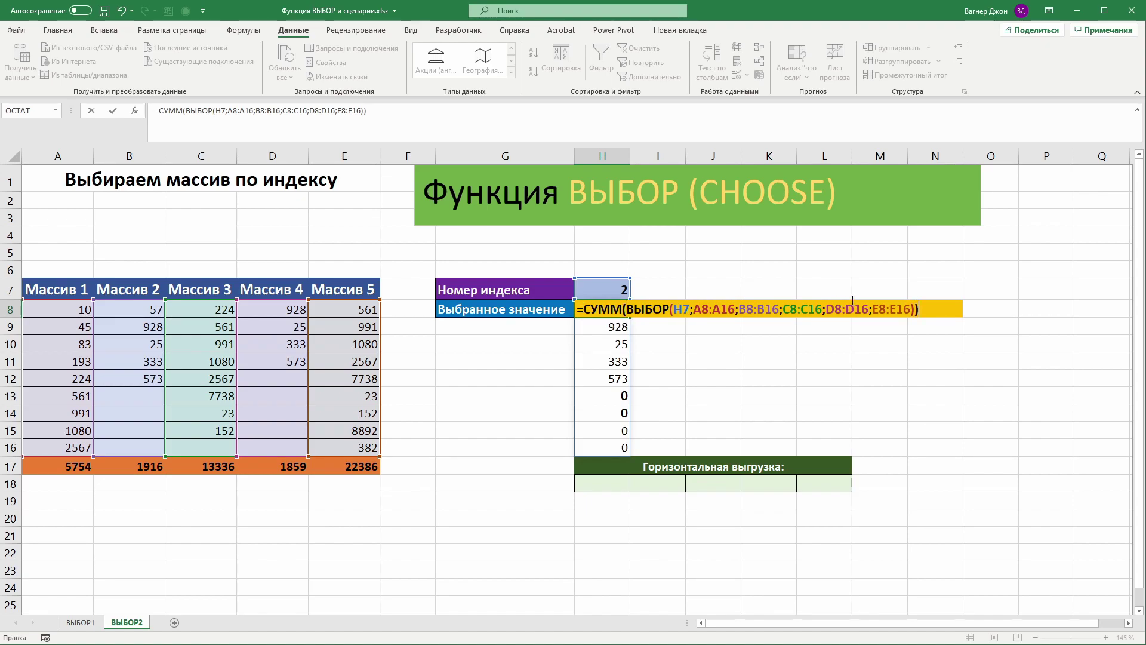
{"action": "key", "text": "Return"}
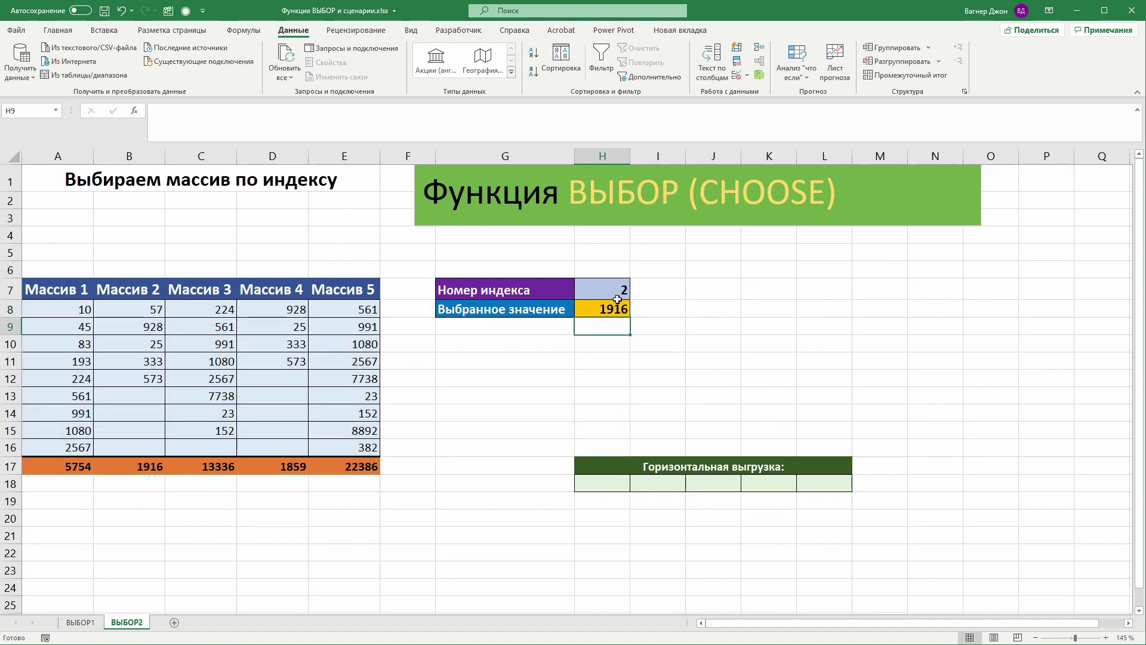
- Try H7 index values 4, 6 and 1, ending on 4 so H8 shows 1859
{"action": "left_click", "coordinate": [618, 308]}
{"action": "left_click", "coordinate": [618, 290]}
{"action": "left_click", "coordinate": [634, 294]}
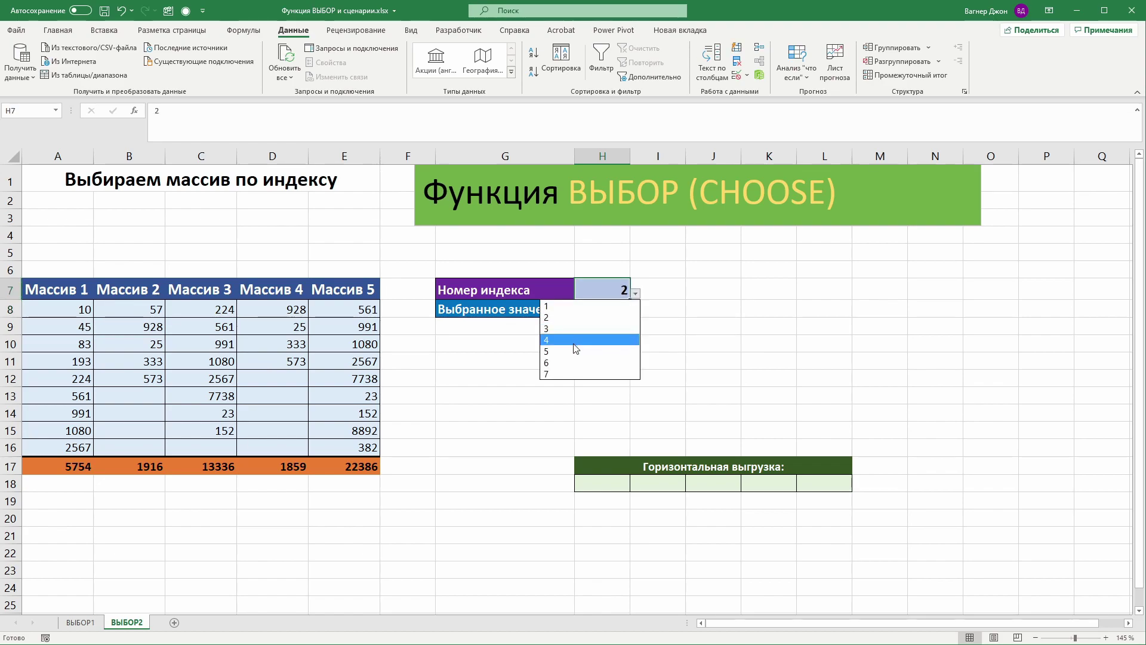
{"action": "left_click", "coordinate": [597, 340]}
{"action": "left_click", "coordinate": [634, 294]}
{"action": "left_click", "coordinate": [600, 363]}
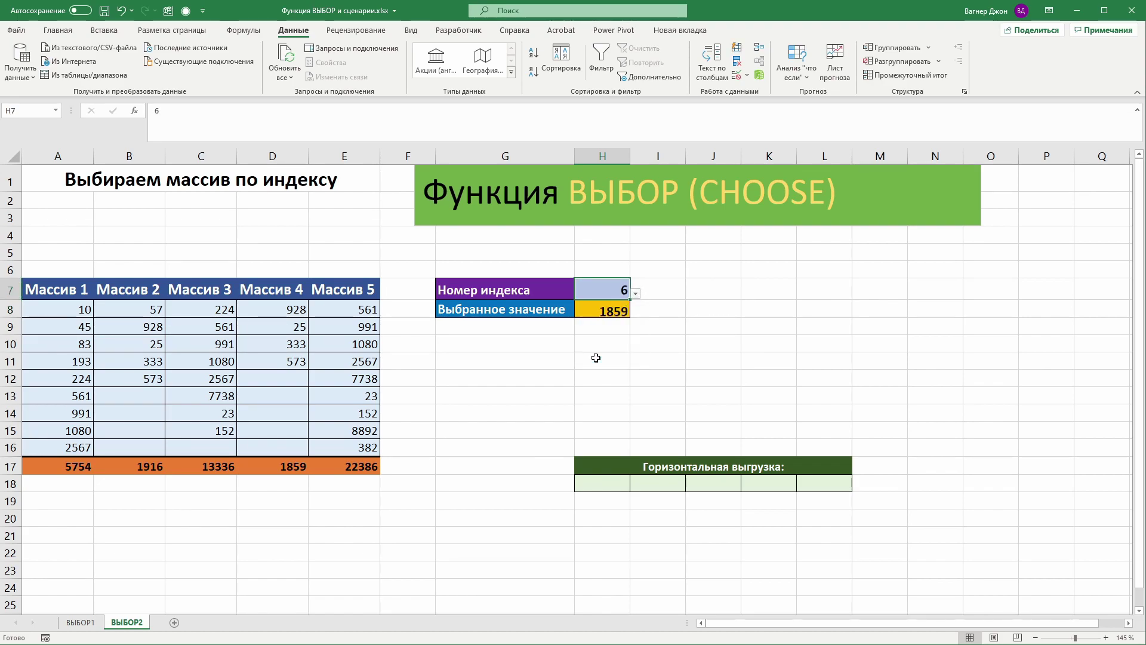
{"action": "left_click", "coordinate": [636, 294]}
{"action": "key", "text": "Up"}
{"action": "key", "text": "Up"}
{"action": "key", "text": "Up"}
{"action": "key", "text": "Return"}
{"action": "left_click", "coordinate": [636, 295]}
{"action": "left_click", "coordinate": [591, 330]}
{"action": "left_click", "coordinate": [611, 305]}
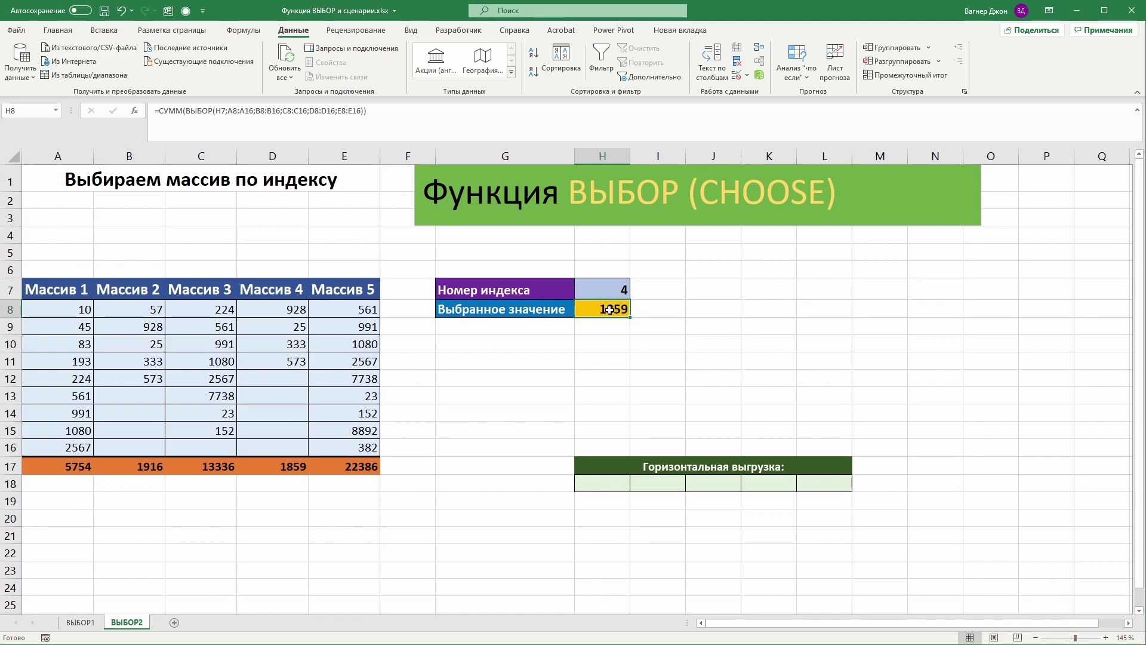
- Start =ВЫБОР in H18 with H7 as index and rows A8:E8, A9:E9, A10:E10 as options
{"action": "left_click", "coordinate": [597, 486]}
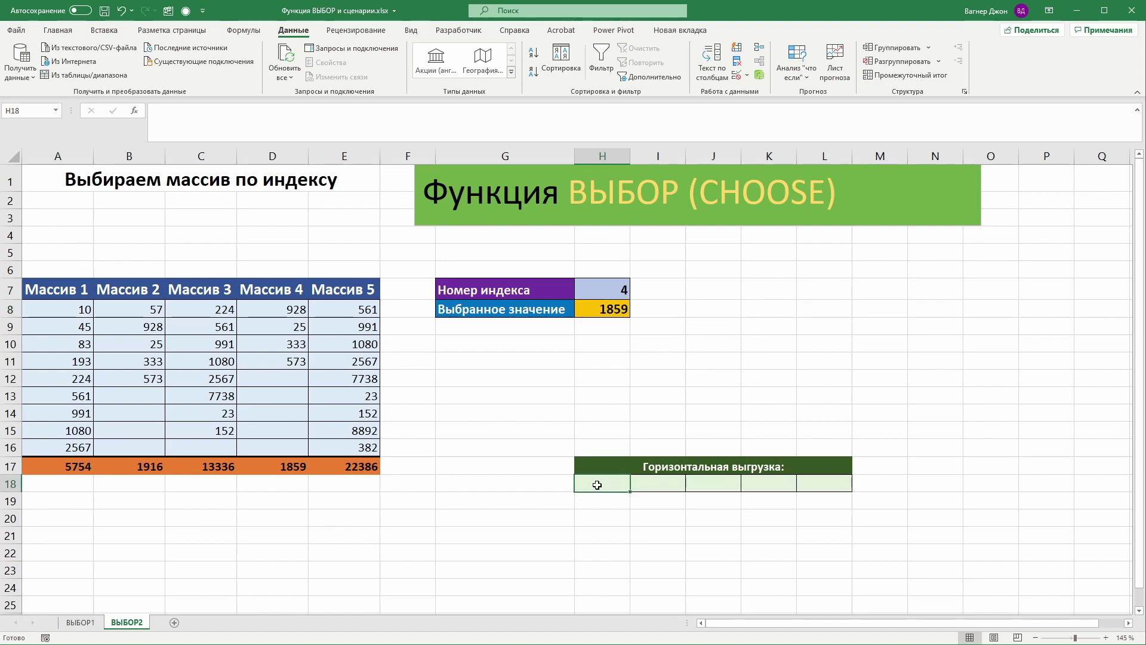
{"action": "type", "text": "=ВЫБОР("}
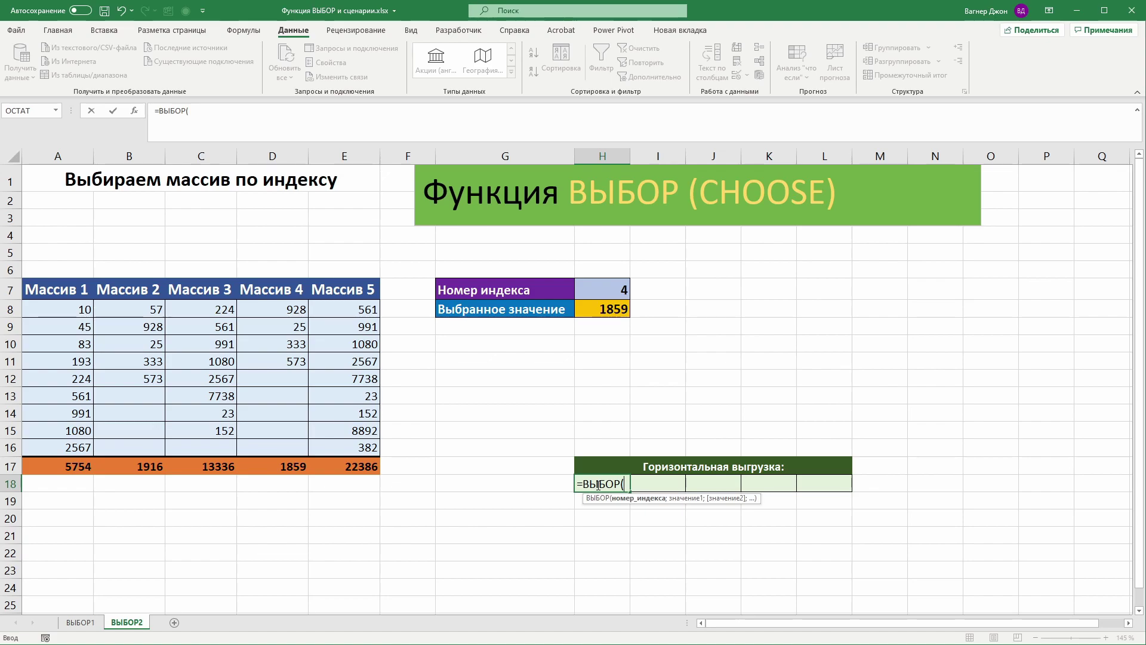
{"action": "left_click", "coordinate": [603, 292]}
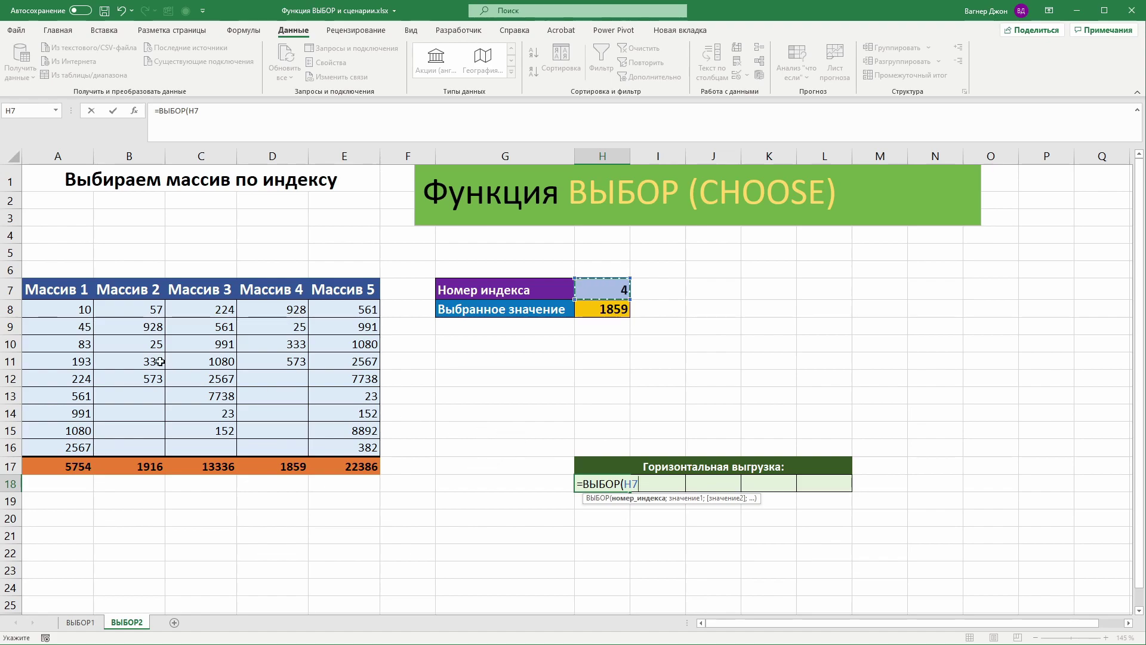
{"action": "type", "text": ";"}
{"action": "left_click_drag", "start_coordinate": [62, 311], "coordinate": [351, 315]}
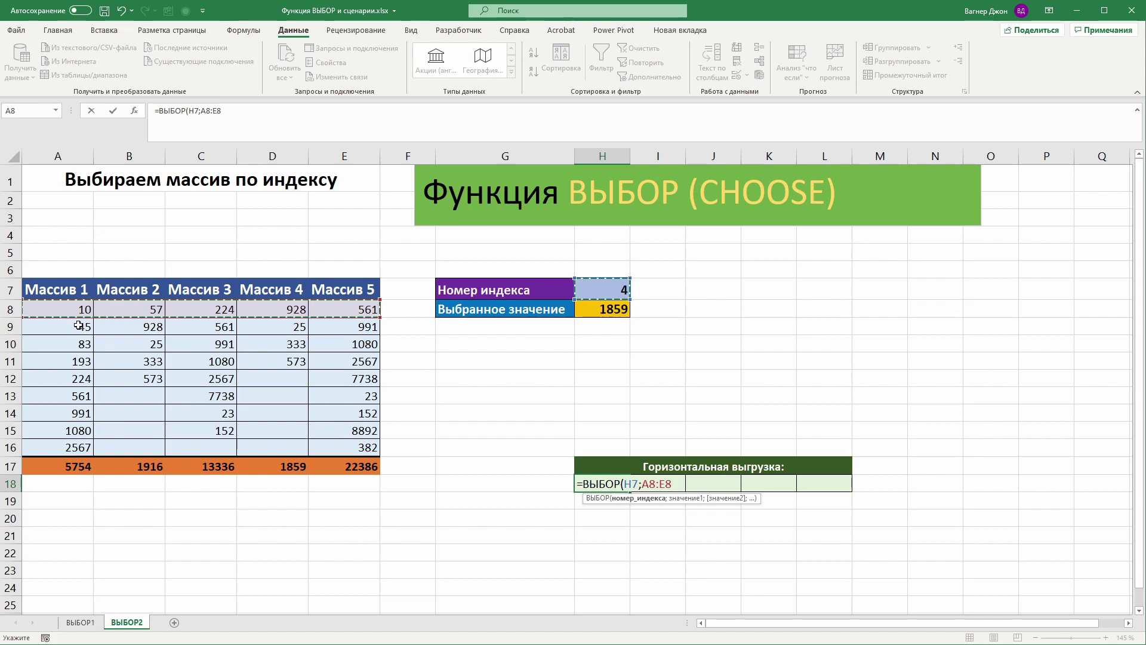
{"action": "type", "text": ";"}
{"action": "left_click_drag", "start_coordinate": [78, 326], "coordinate": [335, 326]}
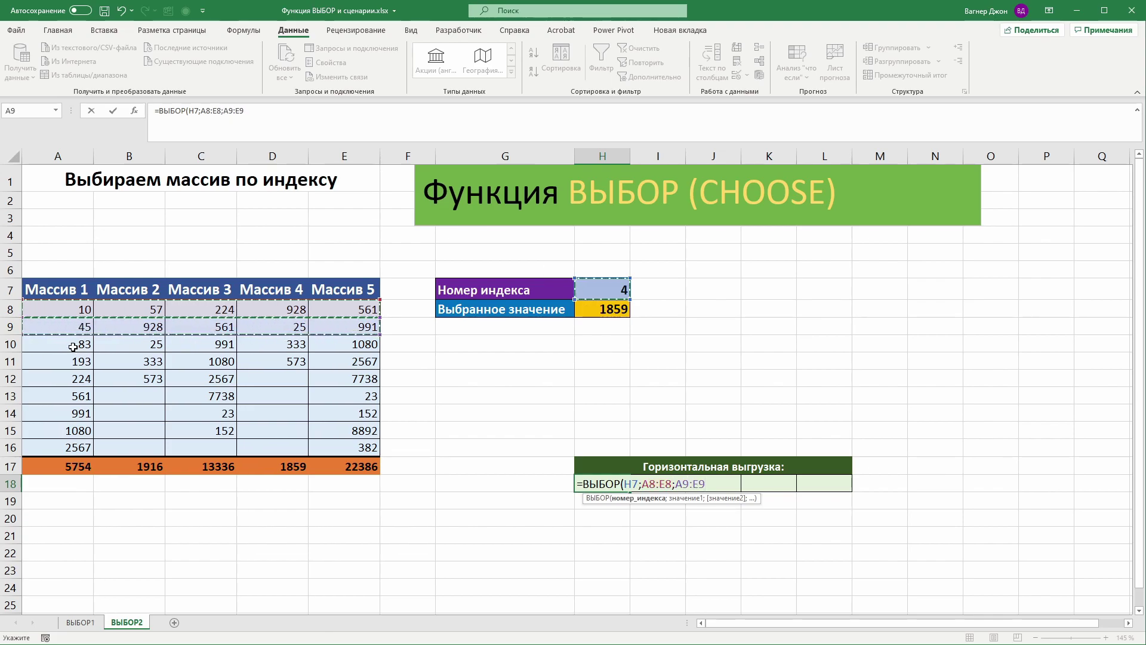
{"action": "type", "text": ";"}
{"action": "left_click_drag", "start_coordinate": [73, 347], "coordinate": [344, 344]}
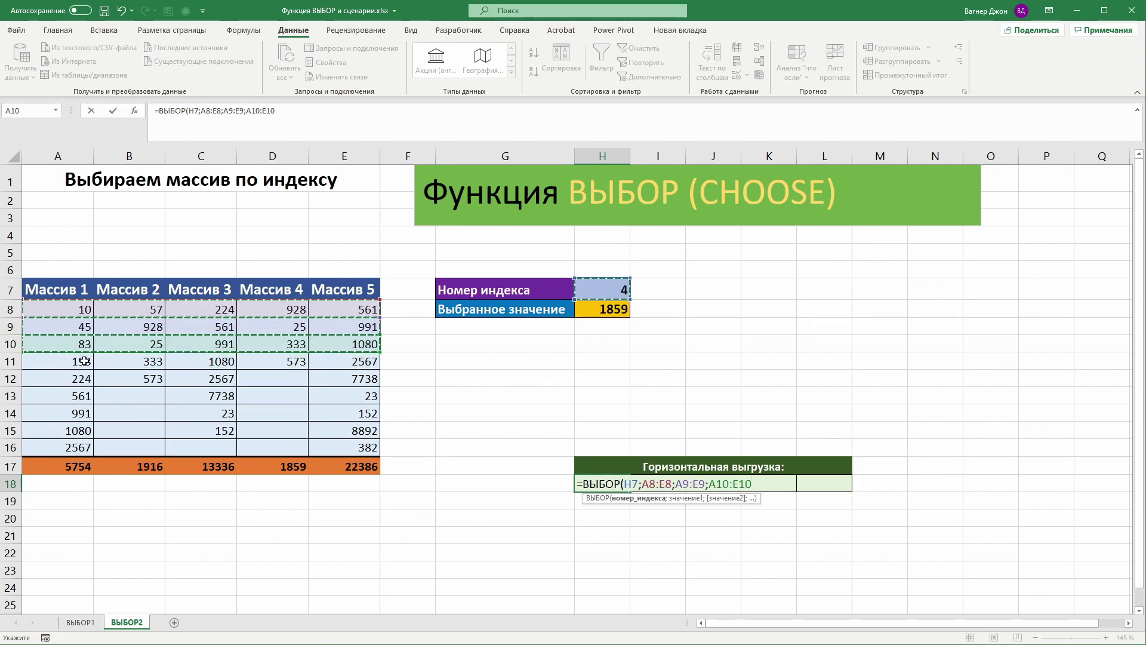
- Add rows A11:E11 through row 16 as the remaining ВЫБОР options
{"action": "type", "text": ";"}
{"action": "left_click_drag", "start_coordinate": [85, 361], "coordinate": [371, 361]}
{"action": "type", "text": ";"}
{"action": "left_click_drag", "start_coordinate": [72, 378], "coordinate": [326, 381]}
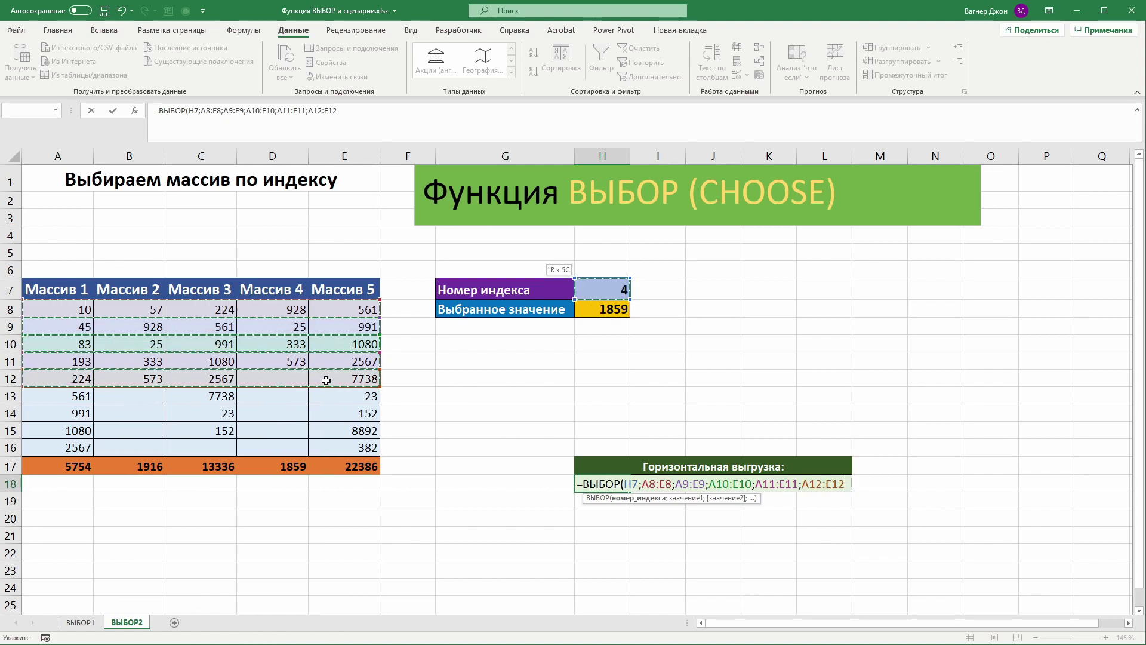
{"action": "type", "text": ";"}
{"action": "left_click_drag", "start_coordinate": [75, 396], "coordinate": [346, 396]}
{"action": "type", "text": ";"}
{"action": "mouse_move", "coordinate": [75, 414]}
{"action": "left_mouse_down"}
{"action": "mouse_move", "coordinate": [346, 416]}
{"action": "mouse_move", "coordinate": [346, 431]}
{"action": "left_mouse_up"}
{"action": "type", "text": ";"}
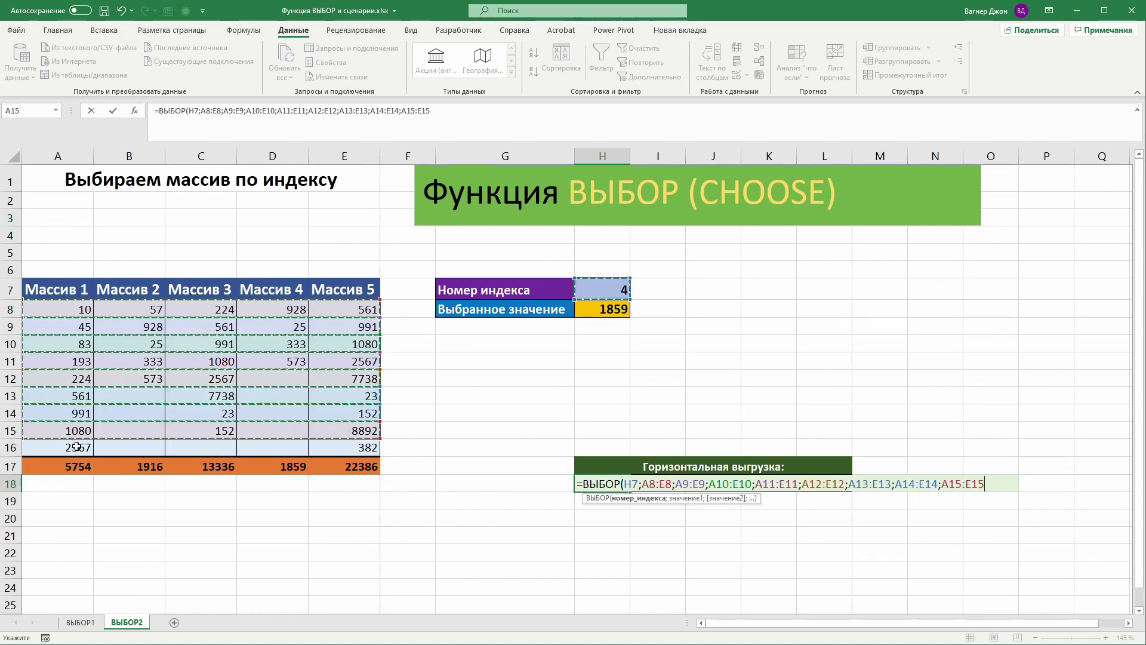
{"action": "type", "text": ";"}
{"action": "left_click_drag", "start_coordinate": [77, 446], "coordinate": [317, 448]}
- Commit the H18 formula, then set H7 to 6, 1, 2 and finally 3
{"action": "key", "text": "Return"}
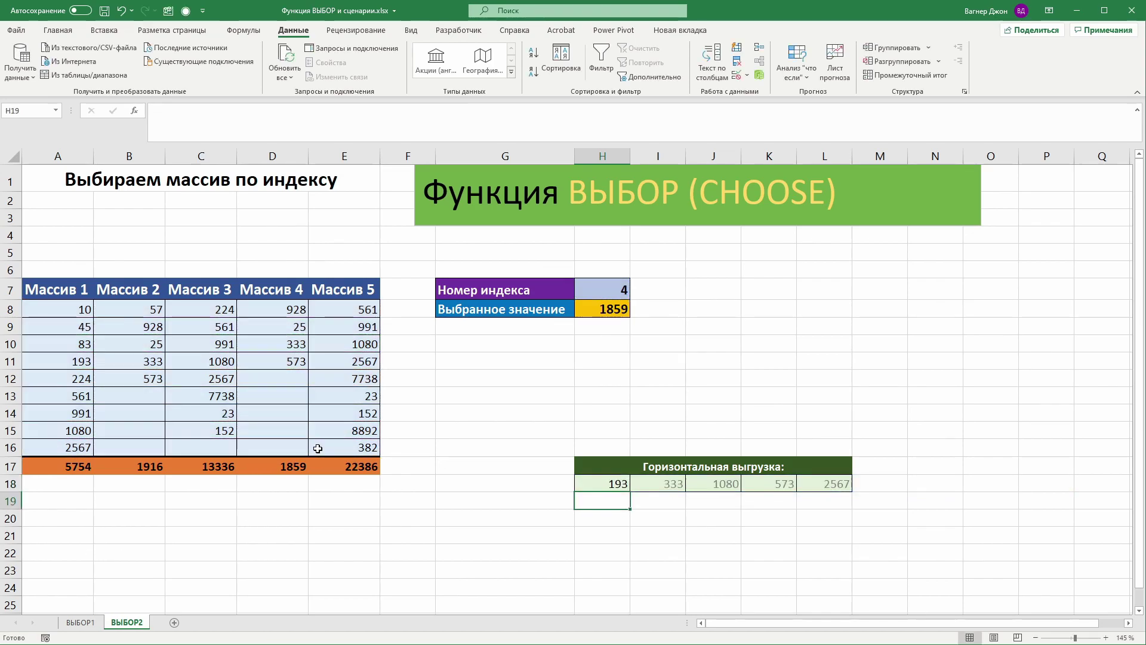
{"action": "scroll", "coordinate": [603, 431], "scroll_direction": "up", "scroll_amount": 1, "text": "ctrl"}
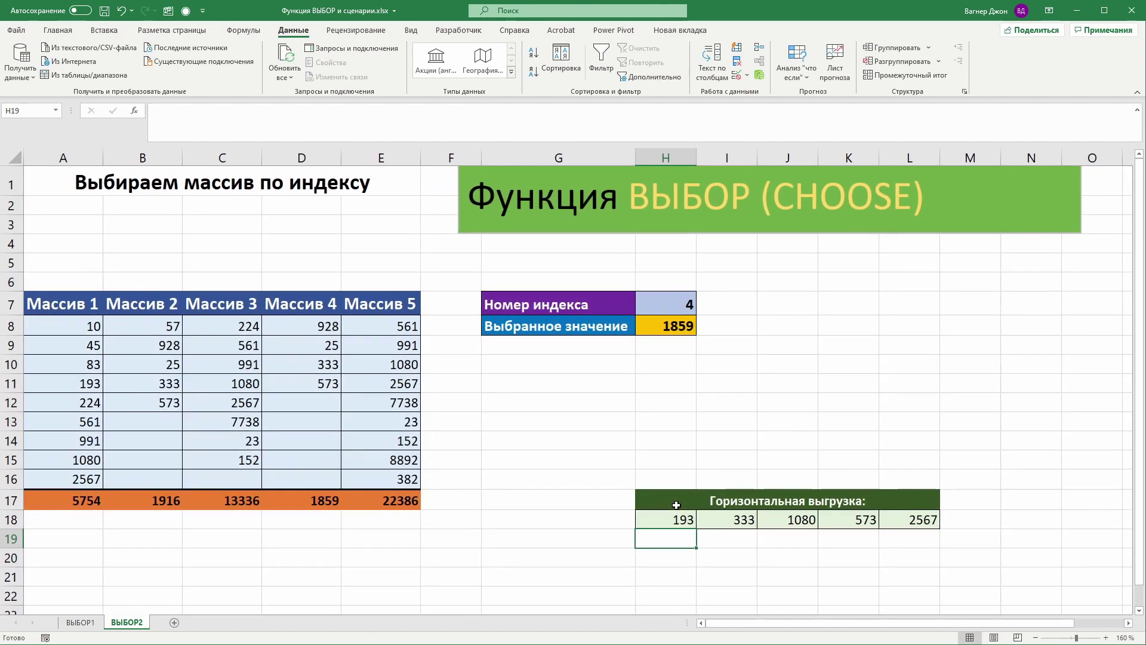
{"action": "left_click", "coordinate": [687, 306]}
{"action": "left_click", "coordinate": [704, 309]}
{"action": "left_click", "coordinate": [635, 375]}
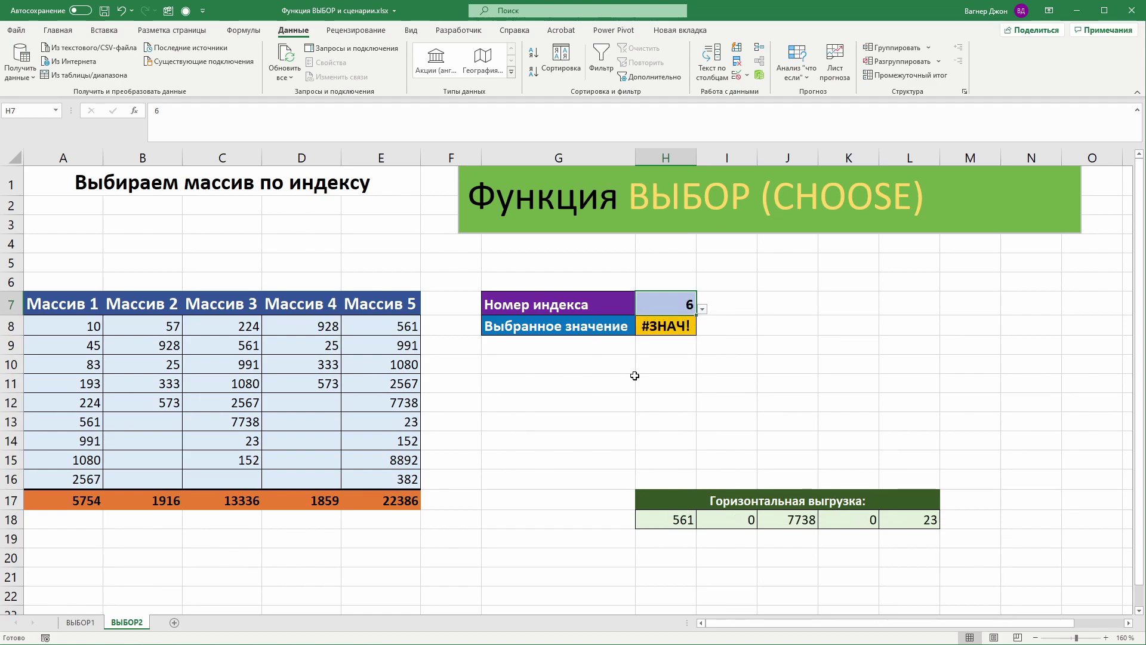
{"action": "left_click", "coordinate": [703, 309]}
{"action": "left_click", "coordinate": [687, 323]}
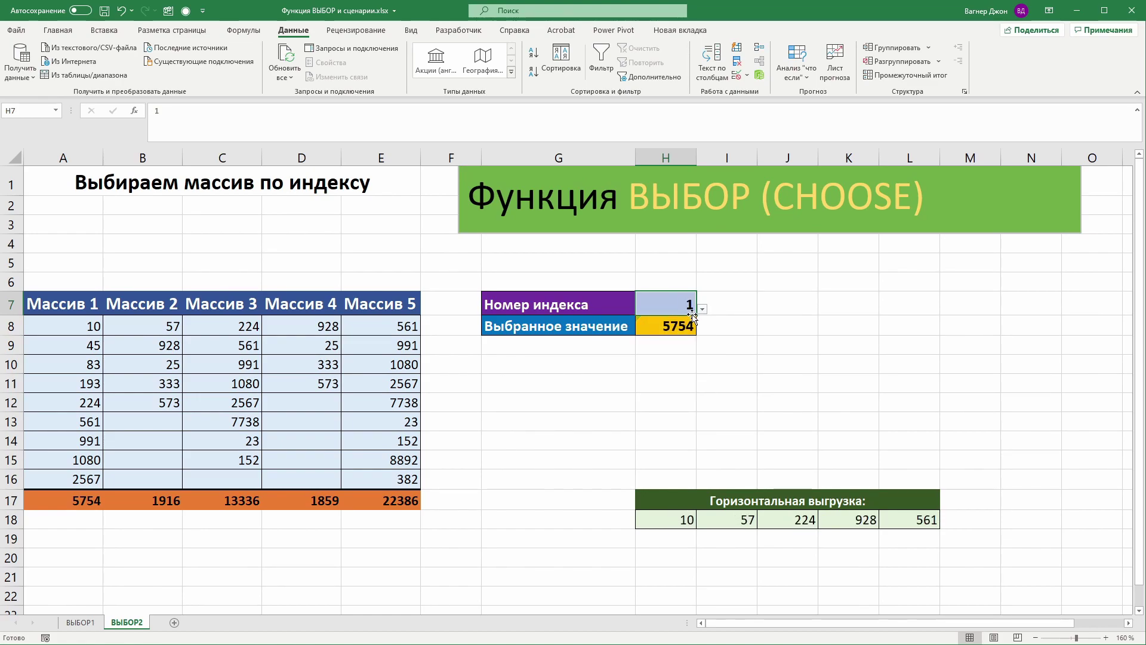
{"action": "left_click", "coordinate": [702, 310]}
{"action": "left_click", "coordinate": [670, 332]}
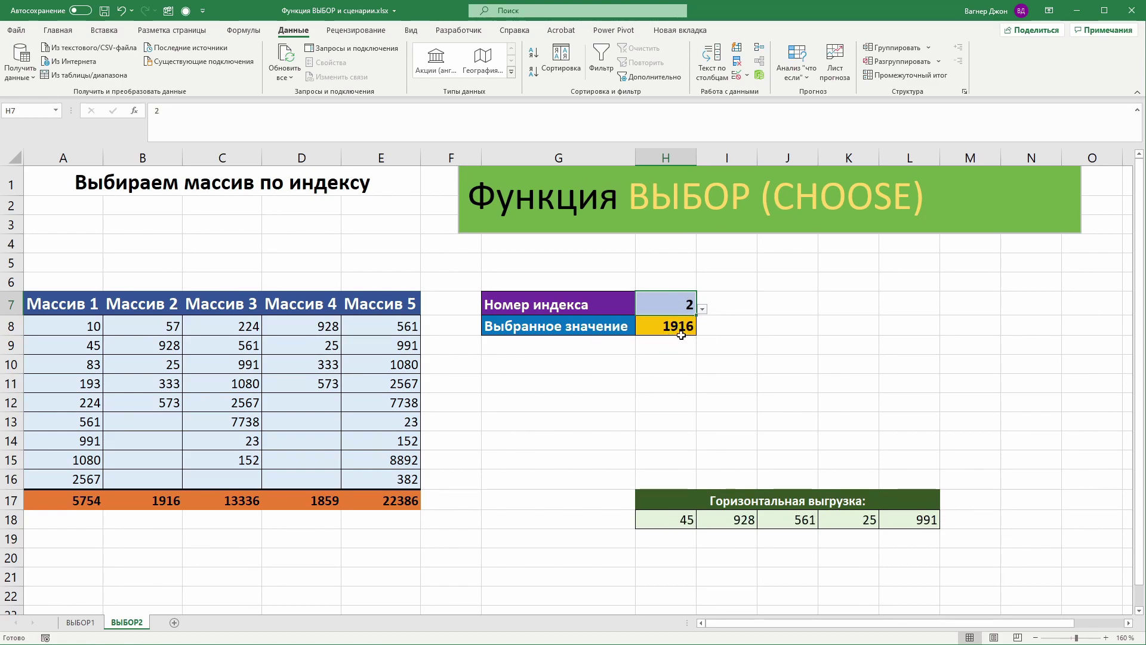
{"action": "left_click", "coordinate": [703, 308]}
{"action": "left_click", "coordinate": [670, 349]}
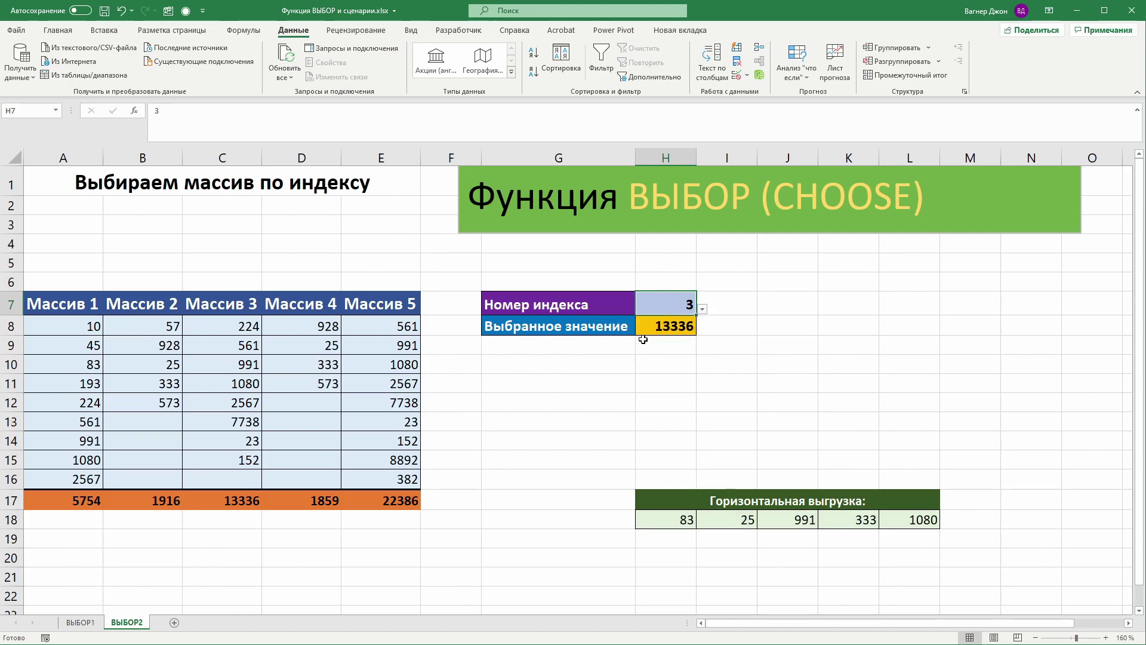